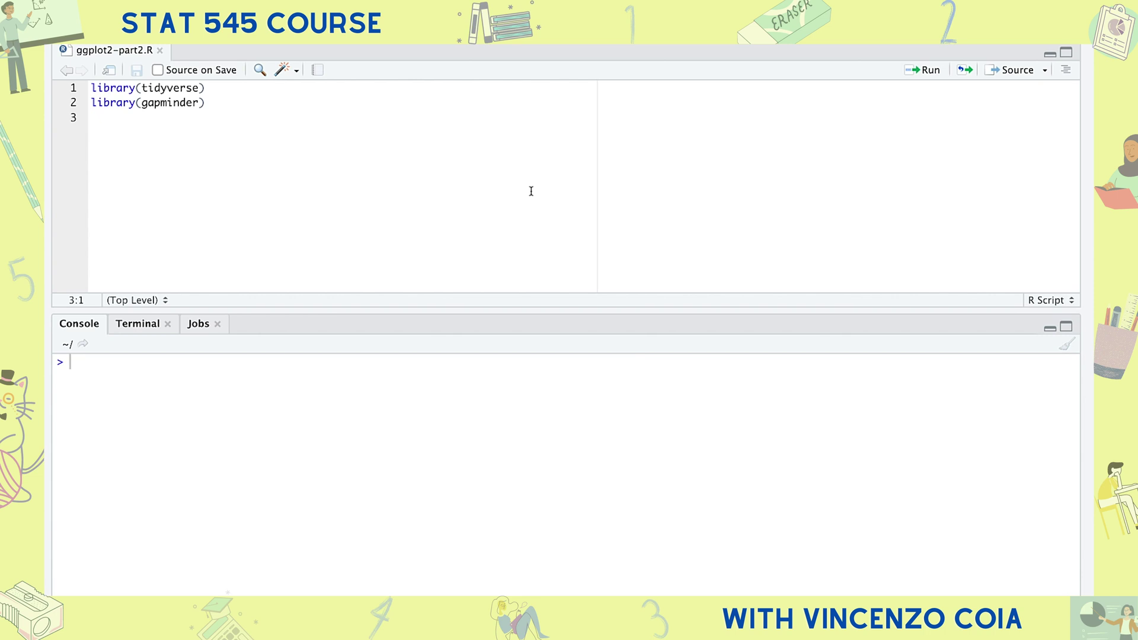
text(gapminder)
Print the gapminder tibble to preview its columns.
key(ctrl+Return)
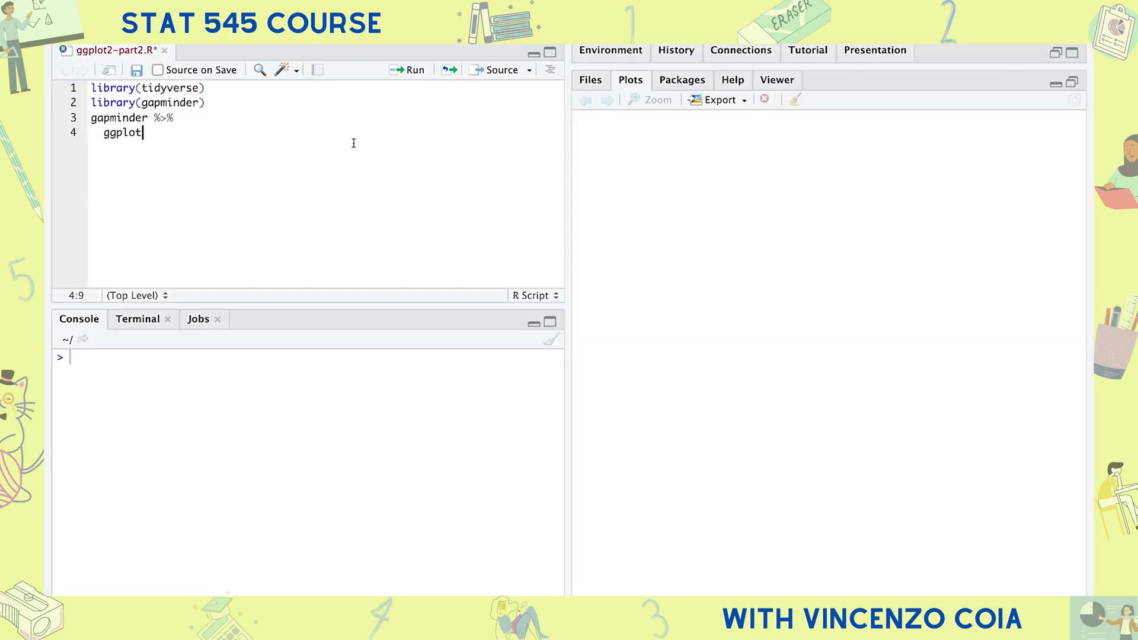
text((aes(continent, )
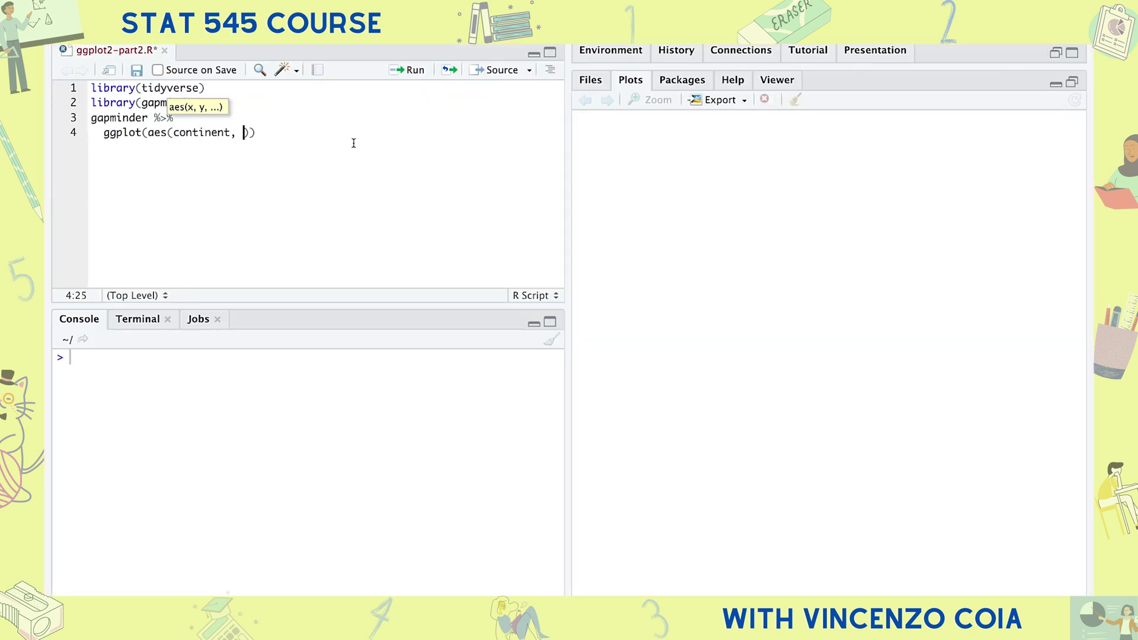
text(gdpPercap)
Draw a jittered plot of gdpPercap by continent with geom_jitter().
key(Right)
key(Right)
text(+)
key(Return)
text(geo)
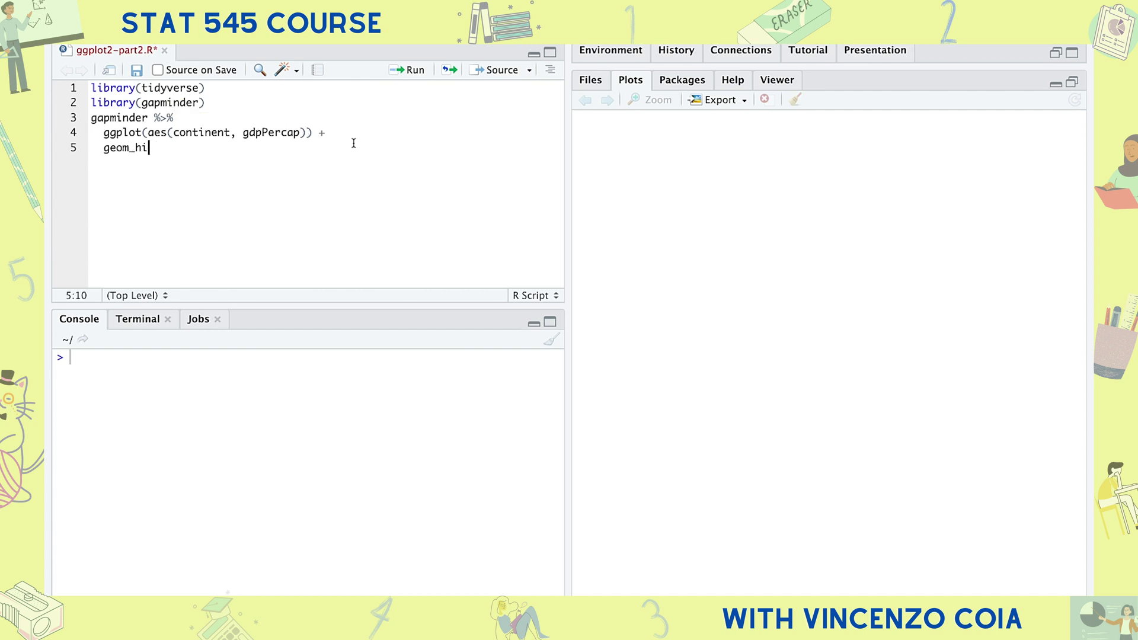
key(BackSpace)
key(BackSpace)
text(jot)
text(itter())
key(Return)
key(ctrl+Return)
Add a Canada-versus-Other flag via mutate, map it to colour, save and redraw.
key(Return)
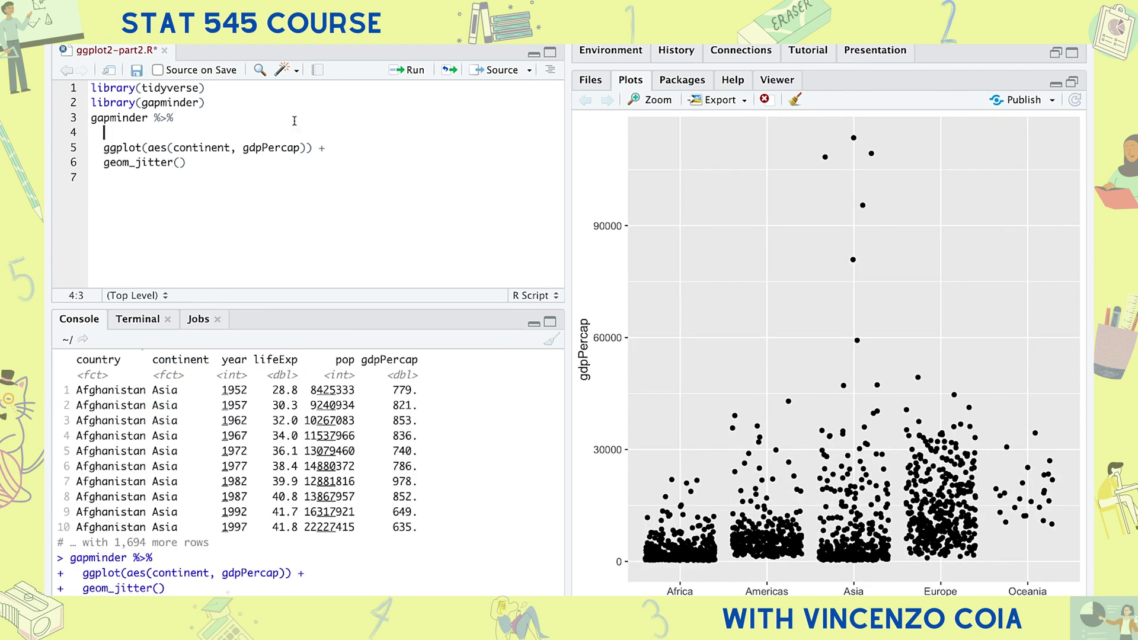
text(mutate(C)
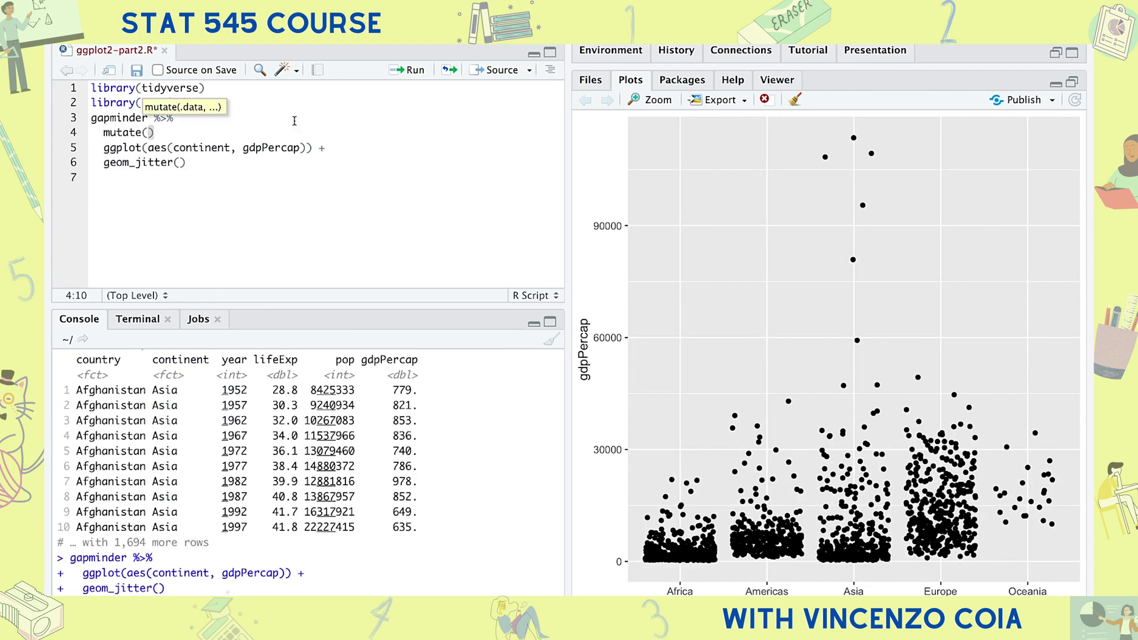
text(anada = if_)
text(else(country )
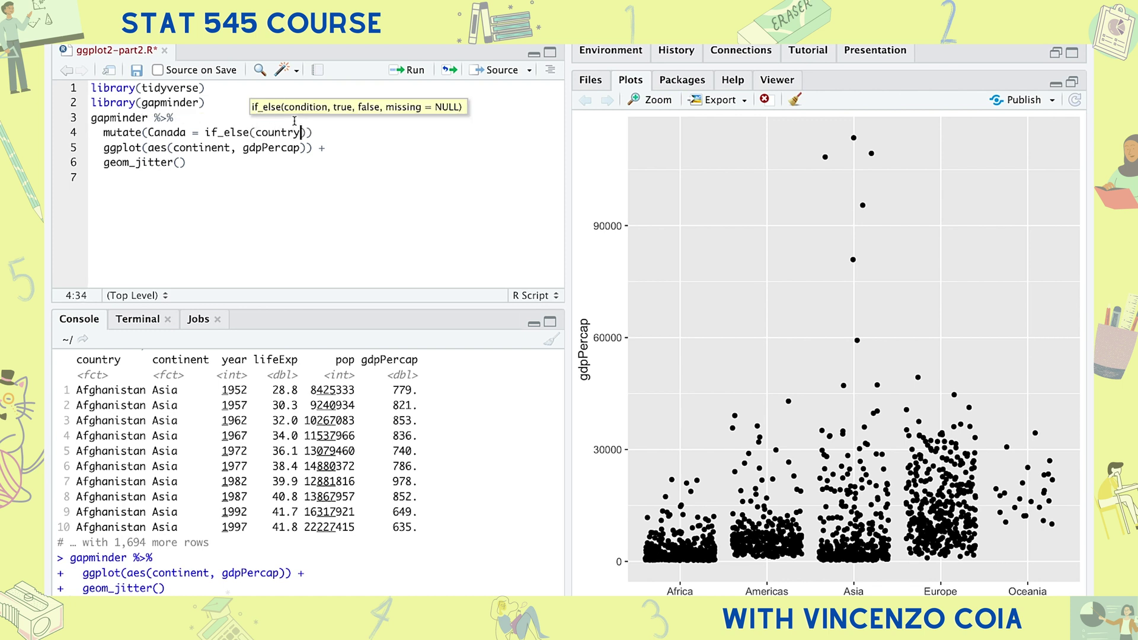
text(=)
key(BackSpace)
text("Canada)
text(", "Canada")
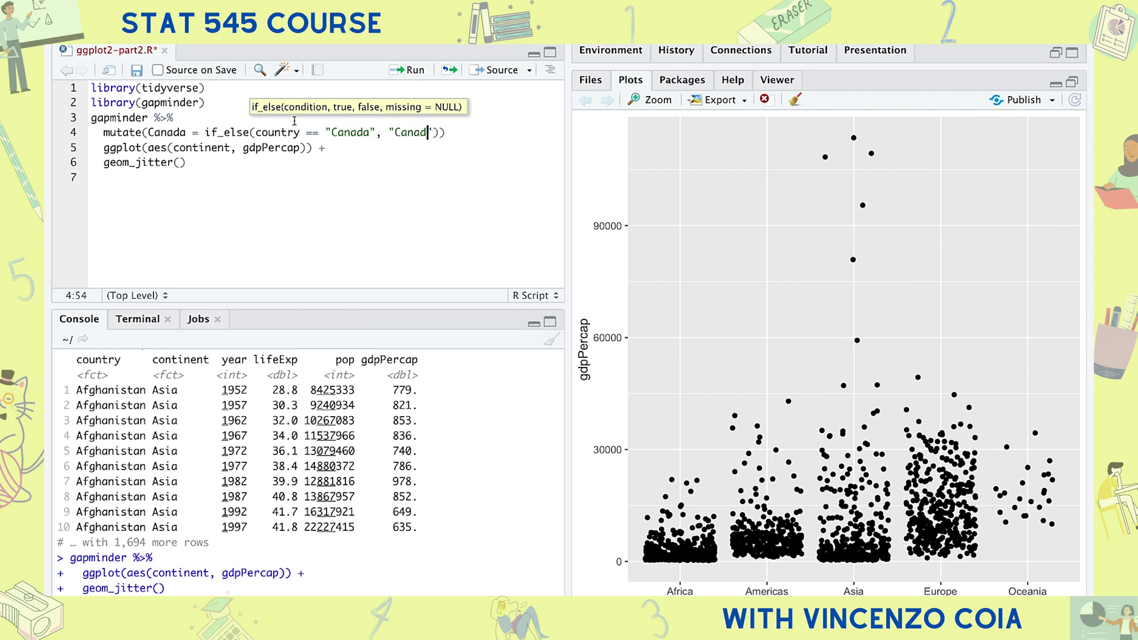
text(, "Other)
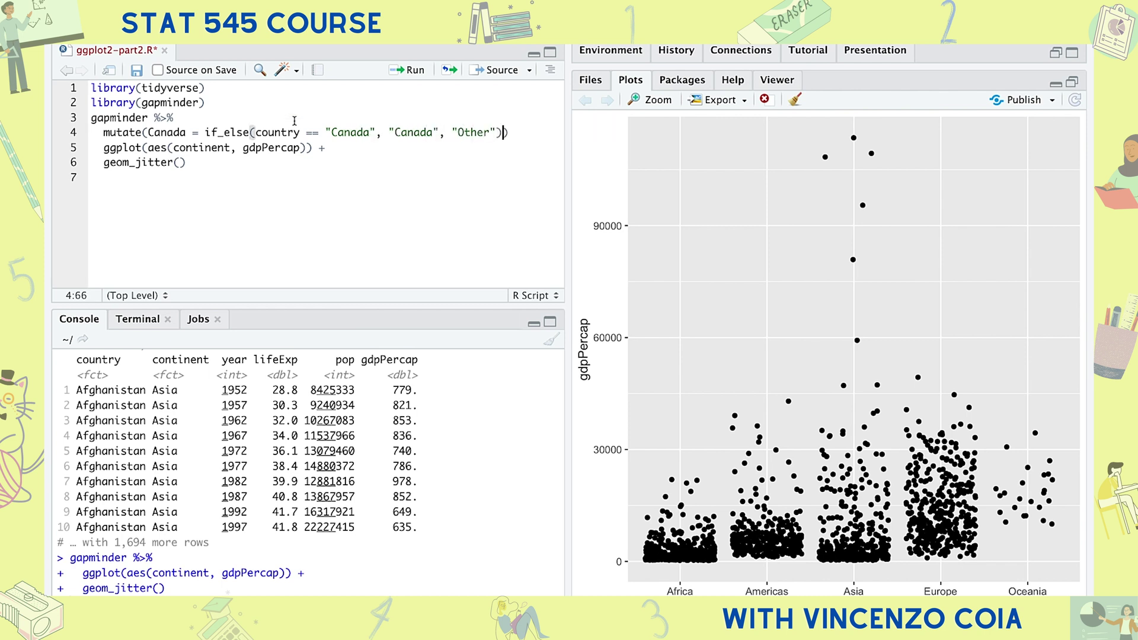
key(End)
text(%>%)
key(ctrl+s)
click(303, 147)
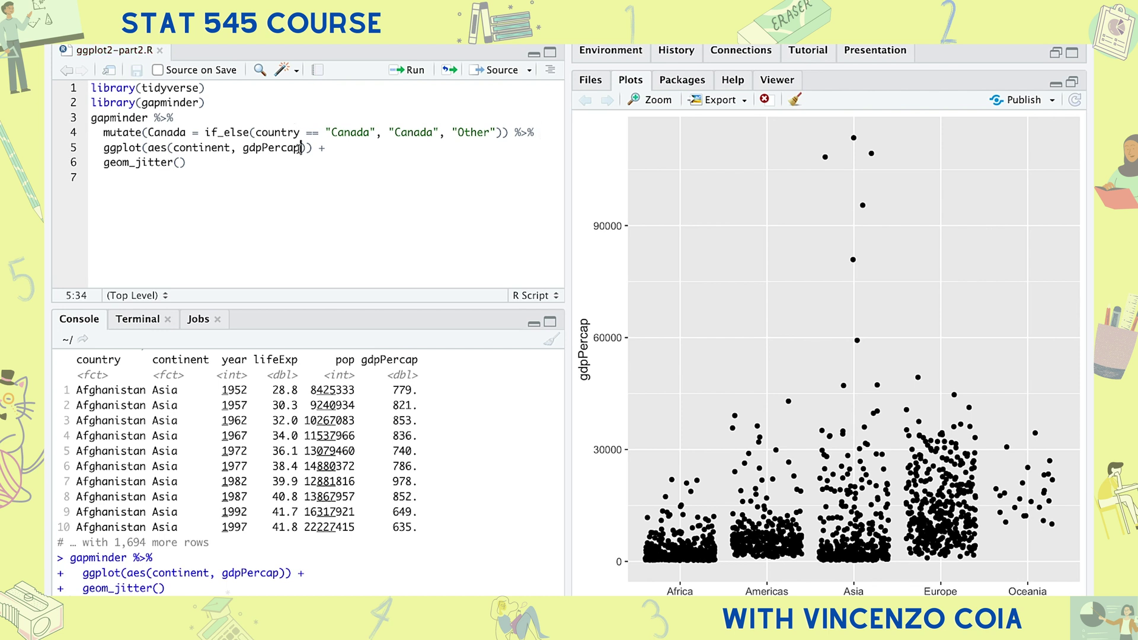
text(, colour = )
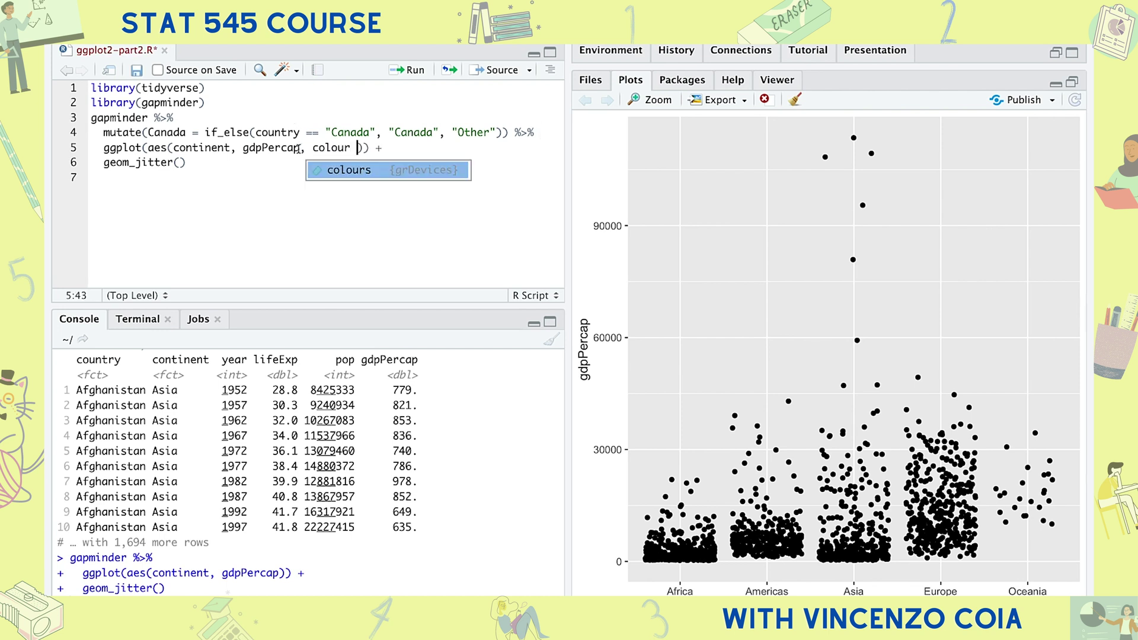
text(Canada))
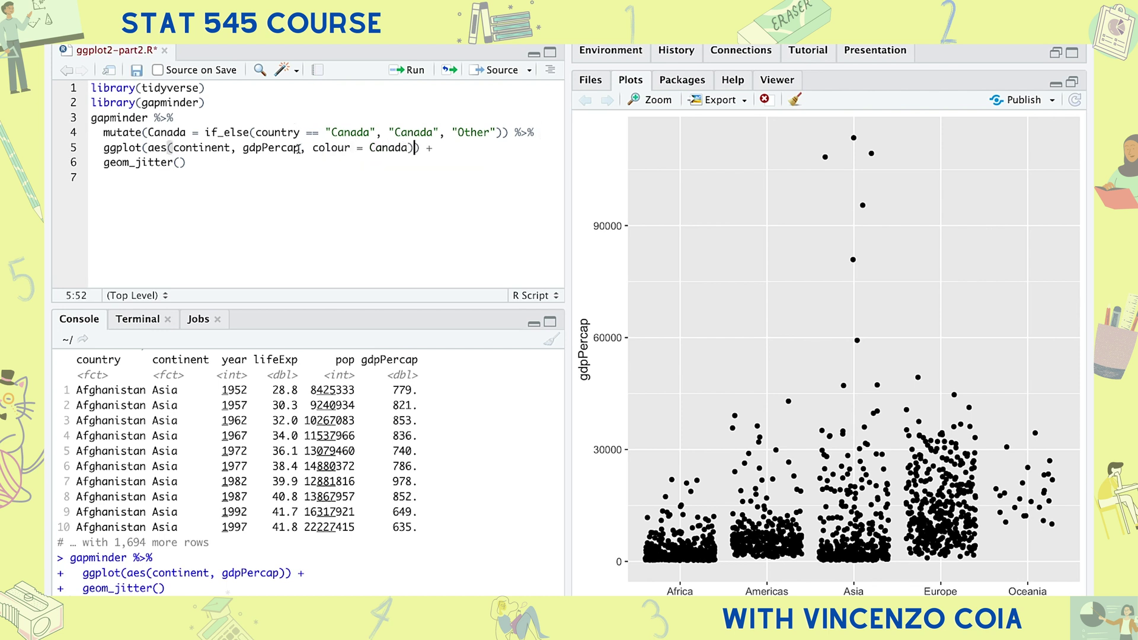
key(ctrl+Return)
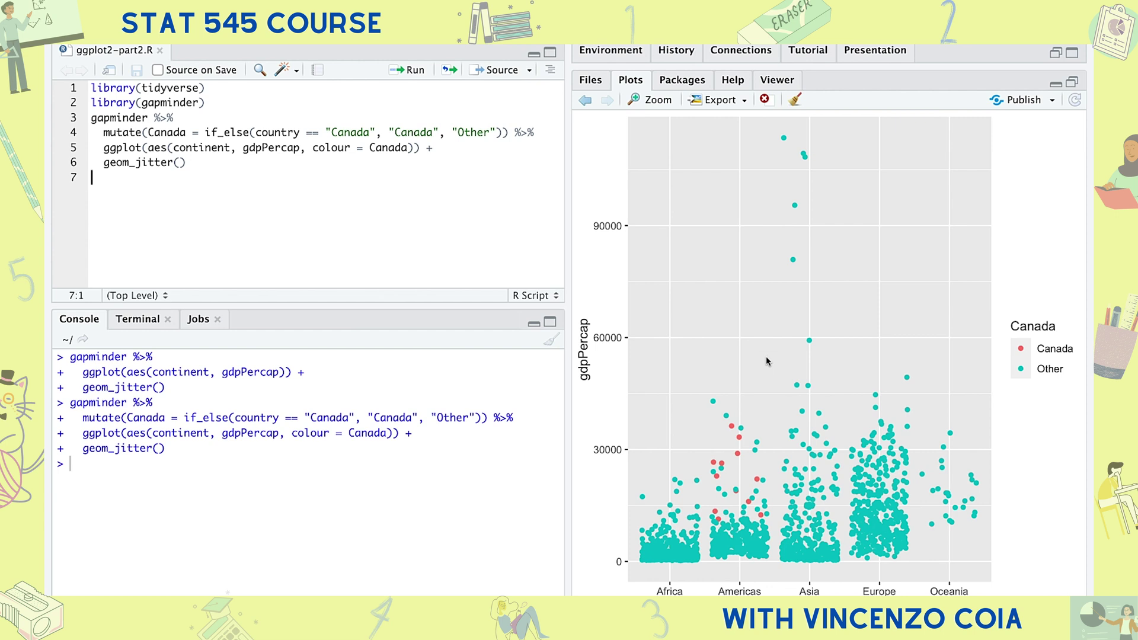
text(scale)
text(_y_lo)
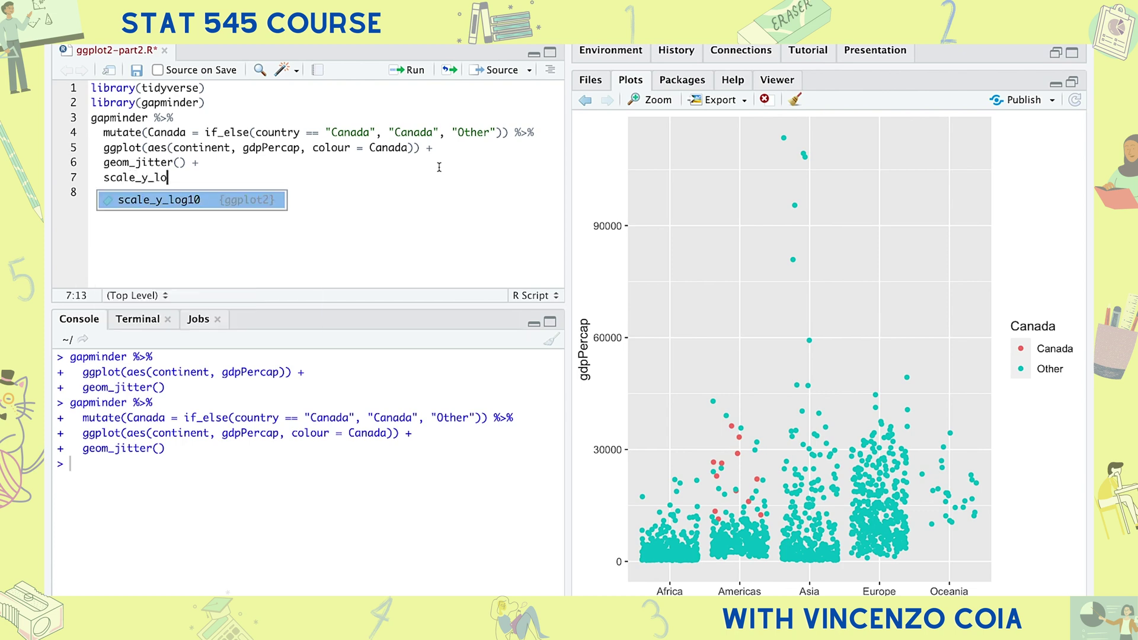
text(g10())
Append scale_y_log10() and redraw the Canada jitter plot.
key(ctrl+Return)
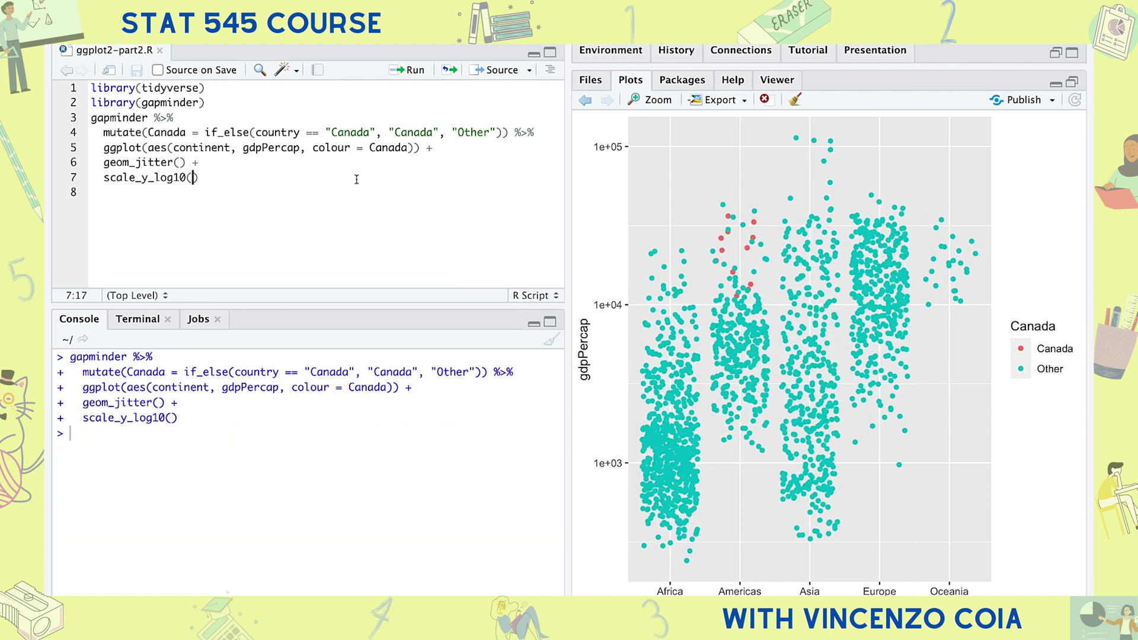
text("GDP)
Title the log axis 'GDP' with dollar_format labels and apply theme_minimal().
key(BackSpace)
text(DP)
text( per capita)
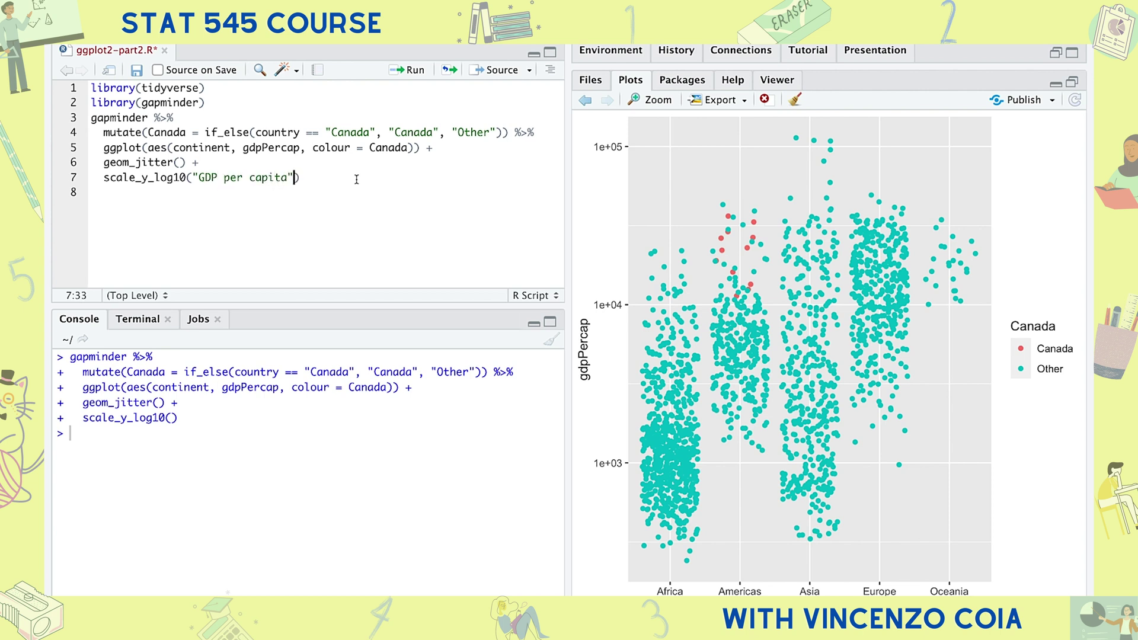
text(", labels = )
text(scales::do)
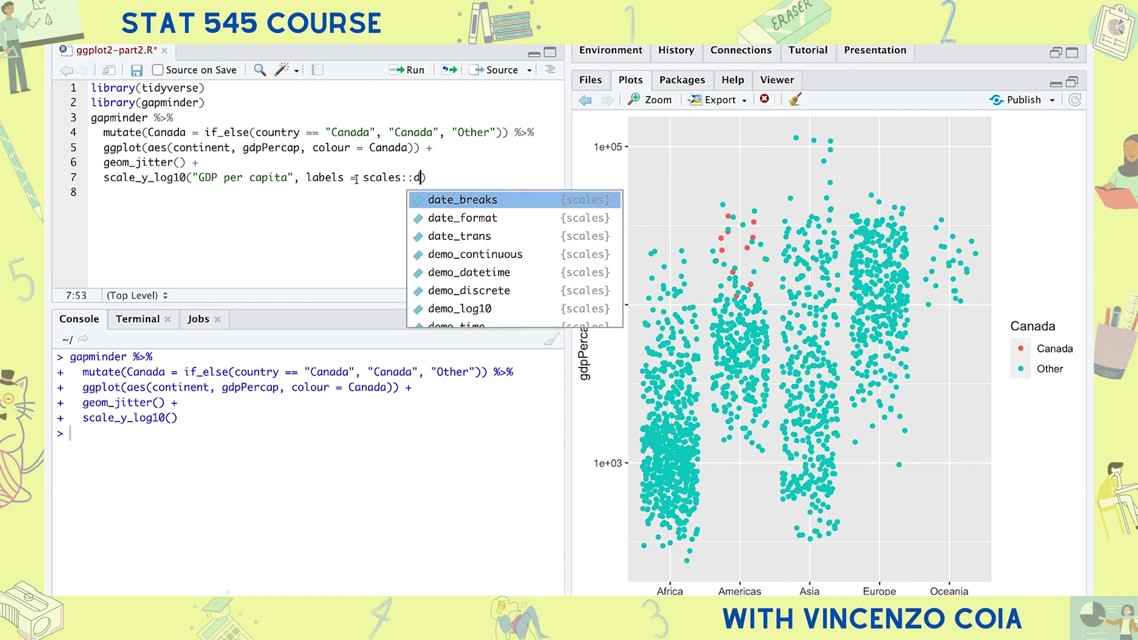
text(llar)
key(Down)
key(Tab)
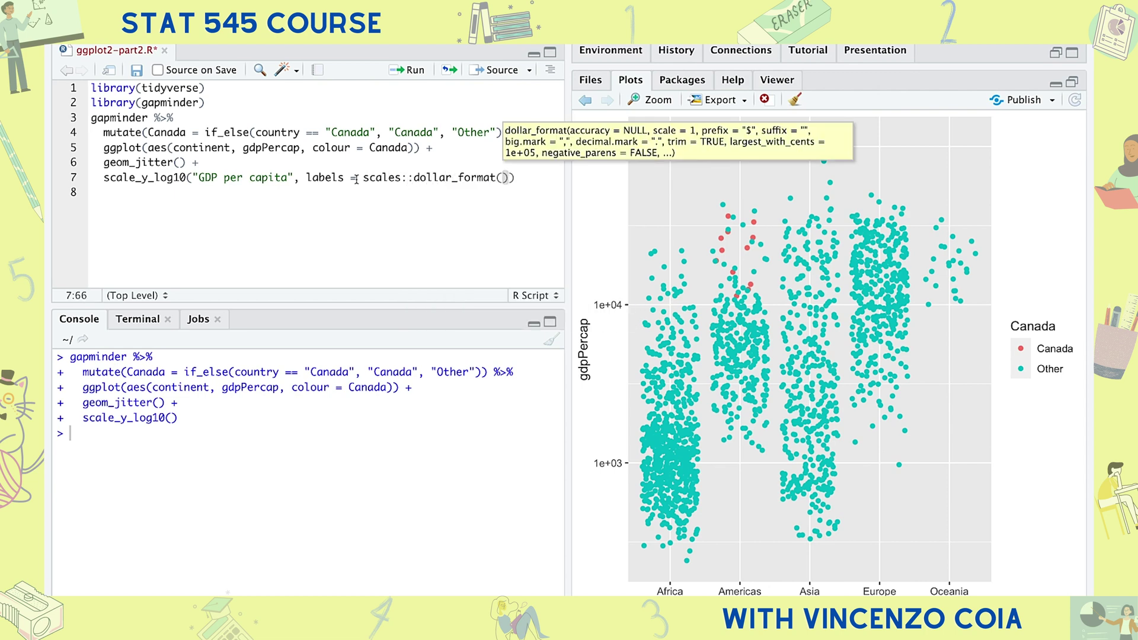
key(ctrl+Return)
text(xlab(")
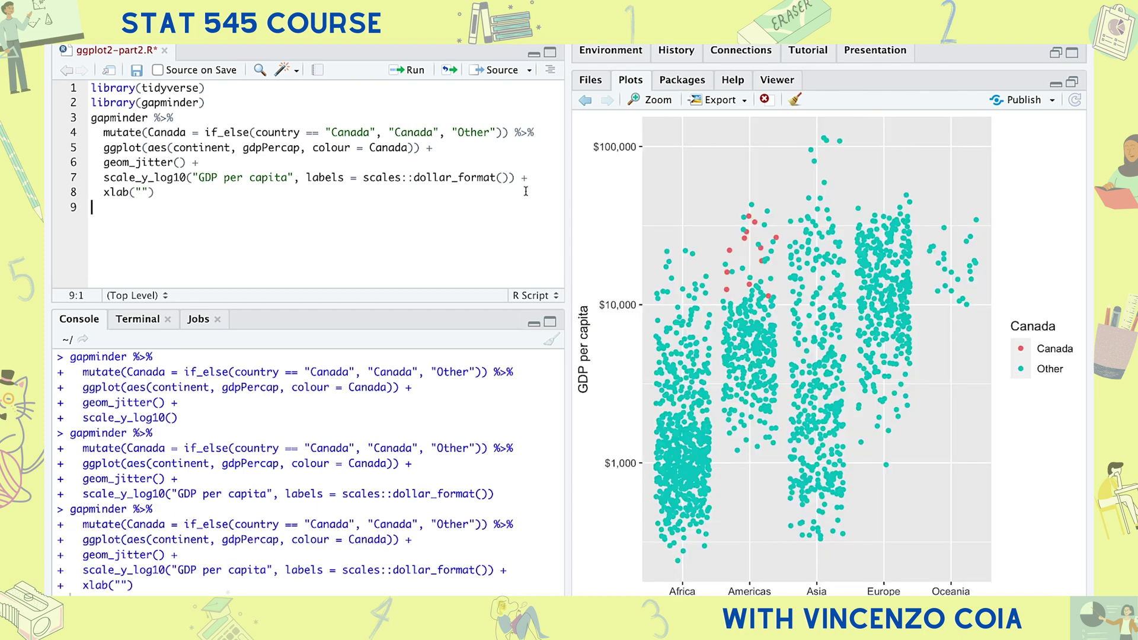
text(+)
key(Return)
text(theme_m)
key(Tab)
key(ctrl+Return)
text(+)
Colour Canada red and others black, and set the jittered points to alpha 0.5.
key(Return)
text(scale_colour_manual)
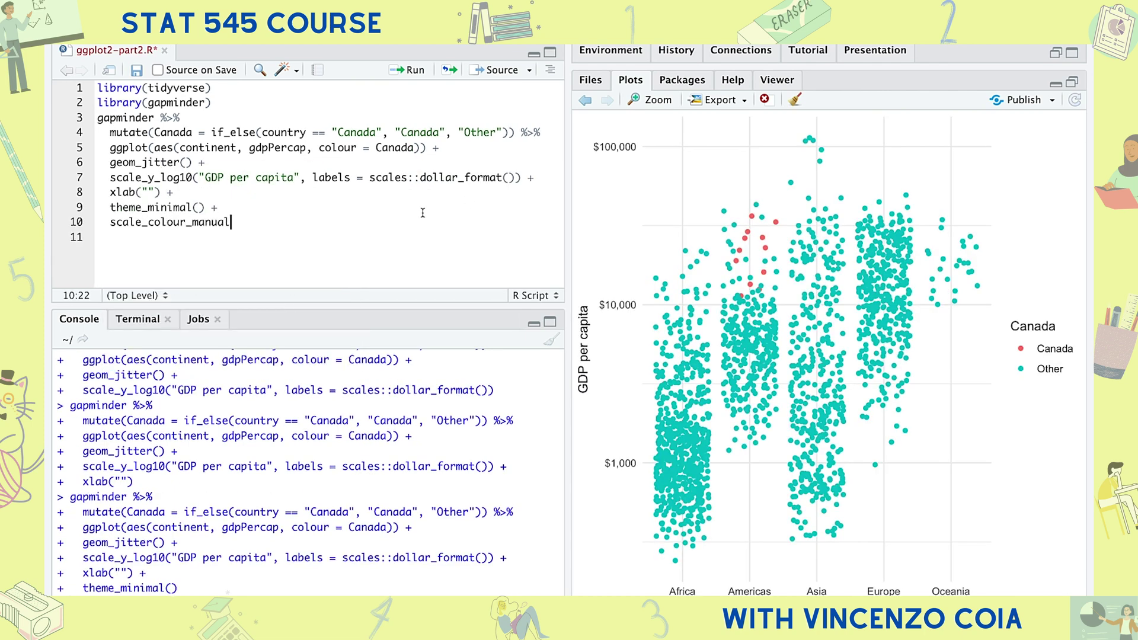
key(Tab)
text(values = c("red", "bla)
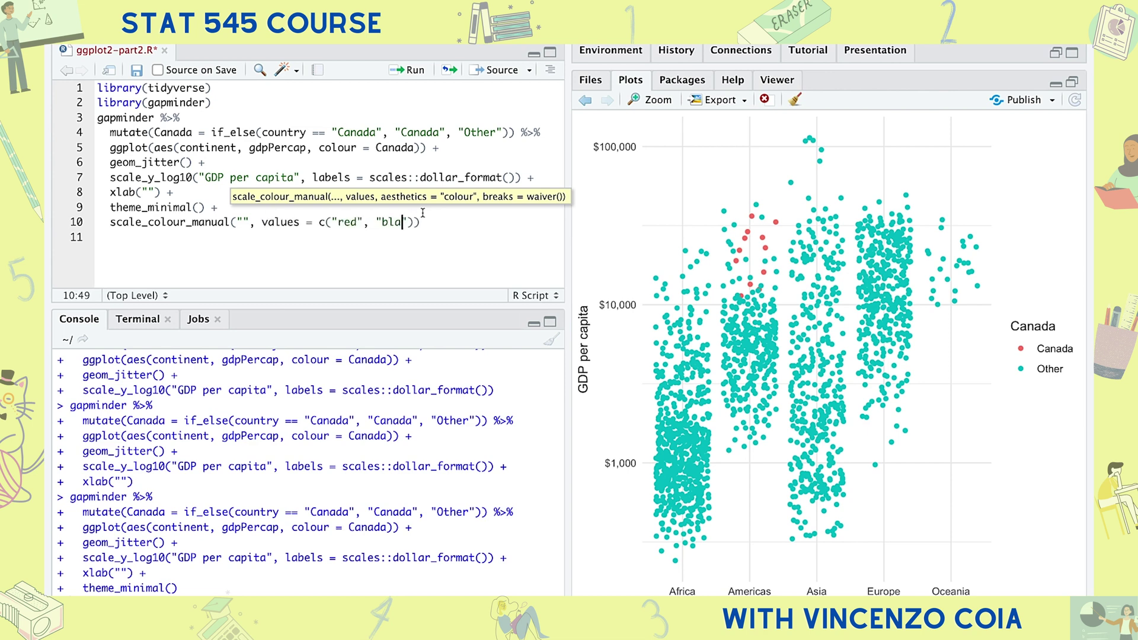
text(ck")))
key(ctrl+s)
key(ctrl+Return)
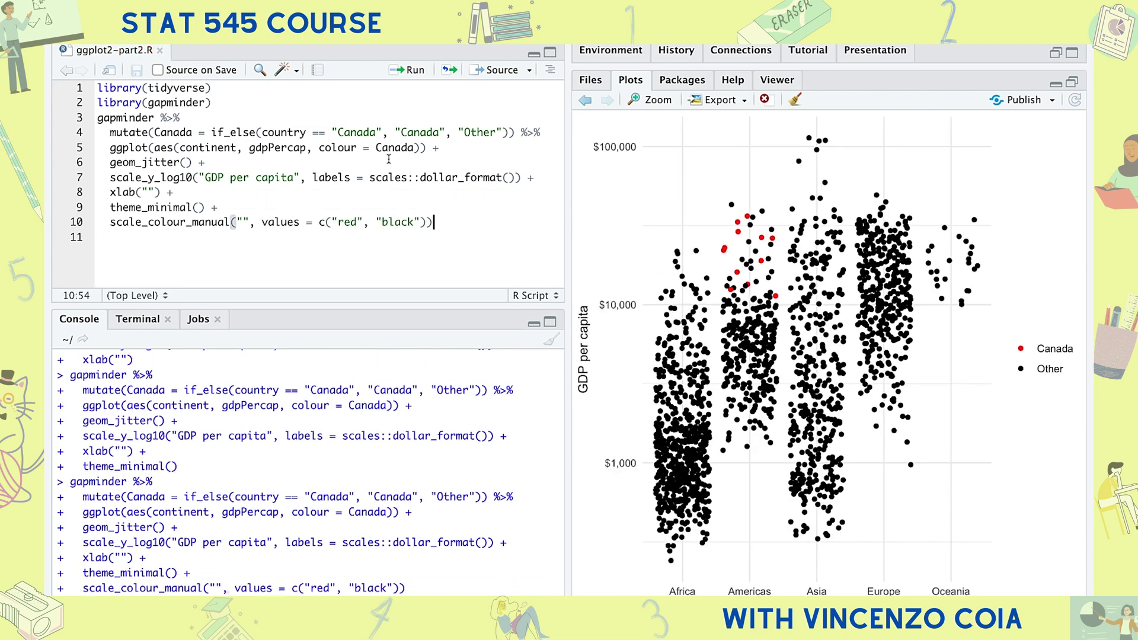
click(189, 163)
text(alpha = 0.5)
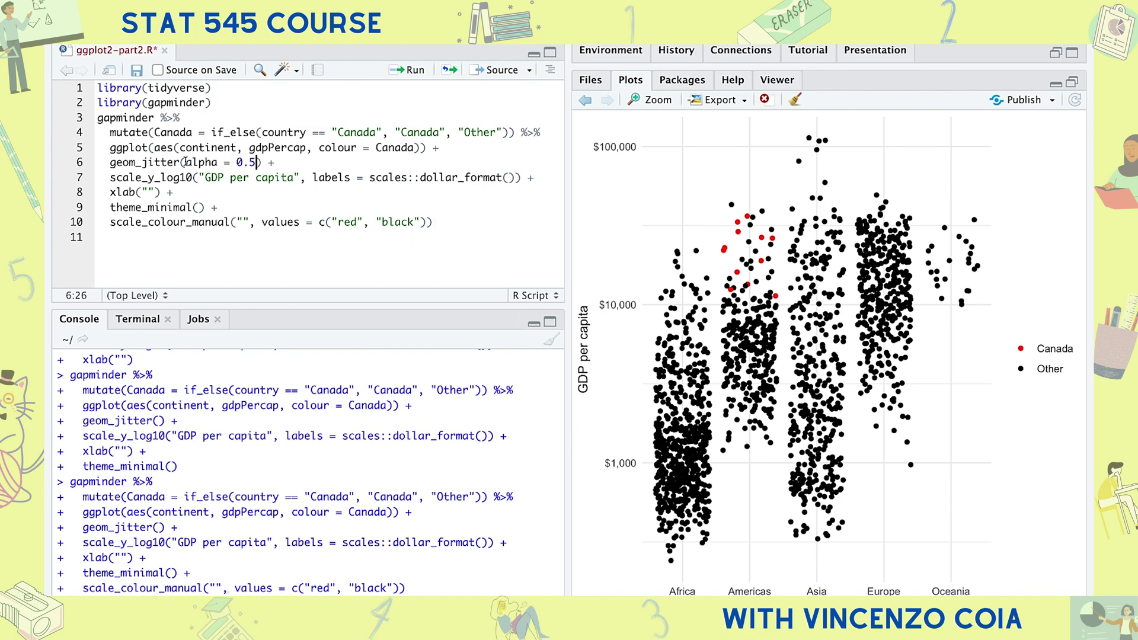
key(ctrl+Return)
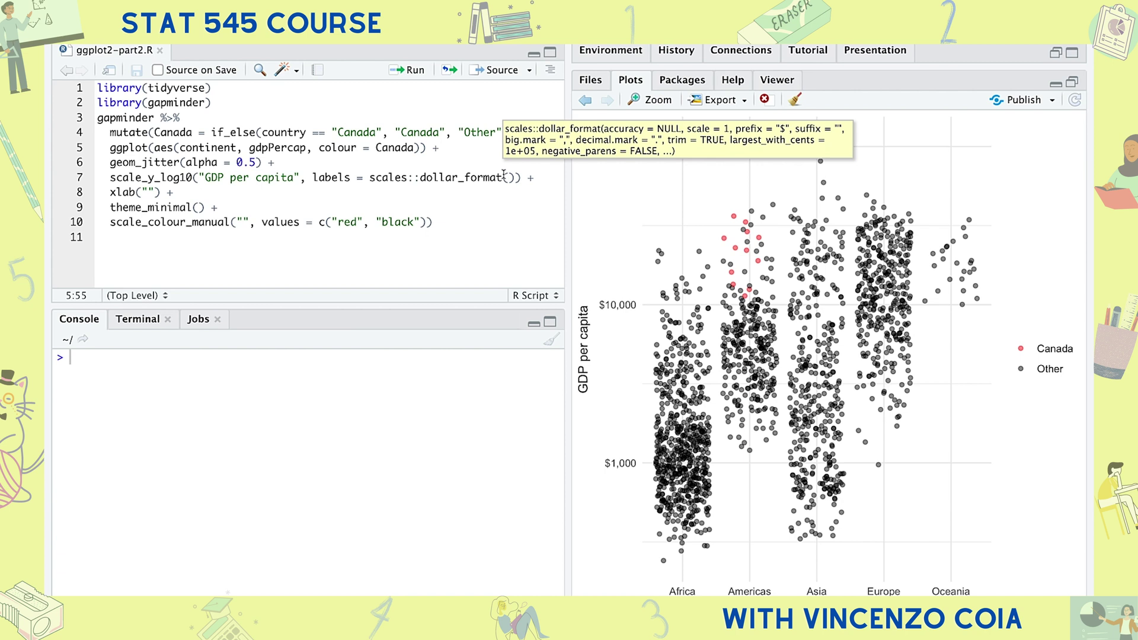
Add geom_boxplot() and move colour = Canada from ggplot into the jitter layer.
key(Return)
text(geom_b)
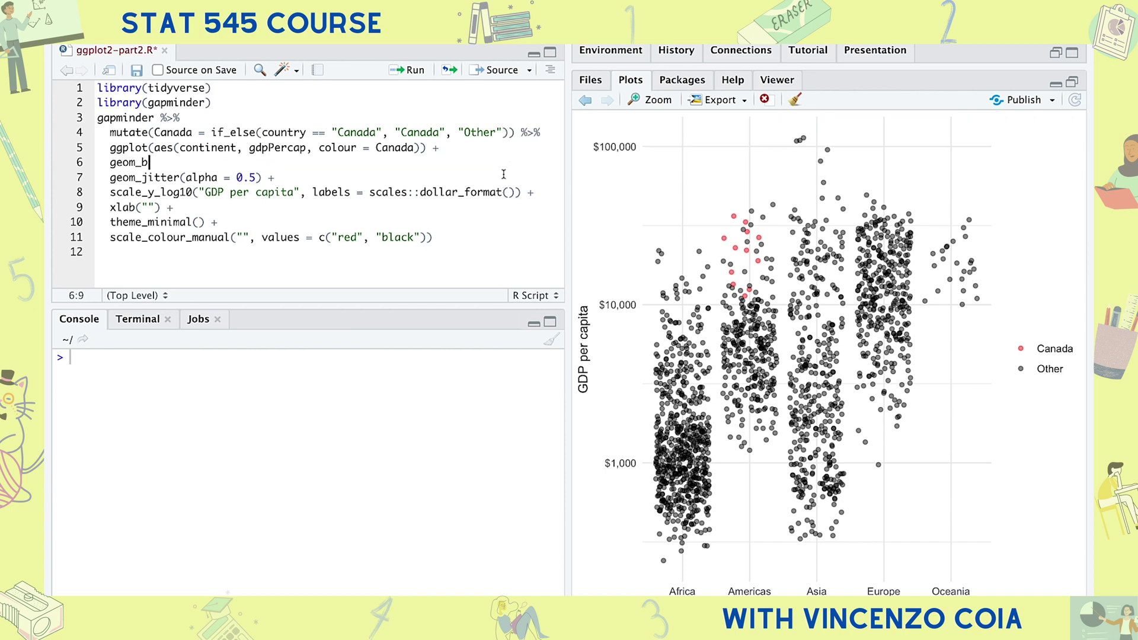
text(oxplot() +)
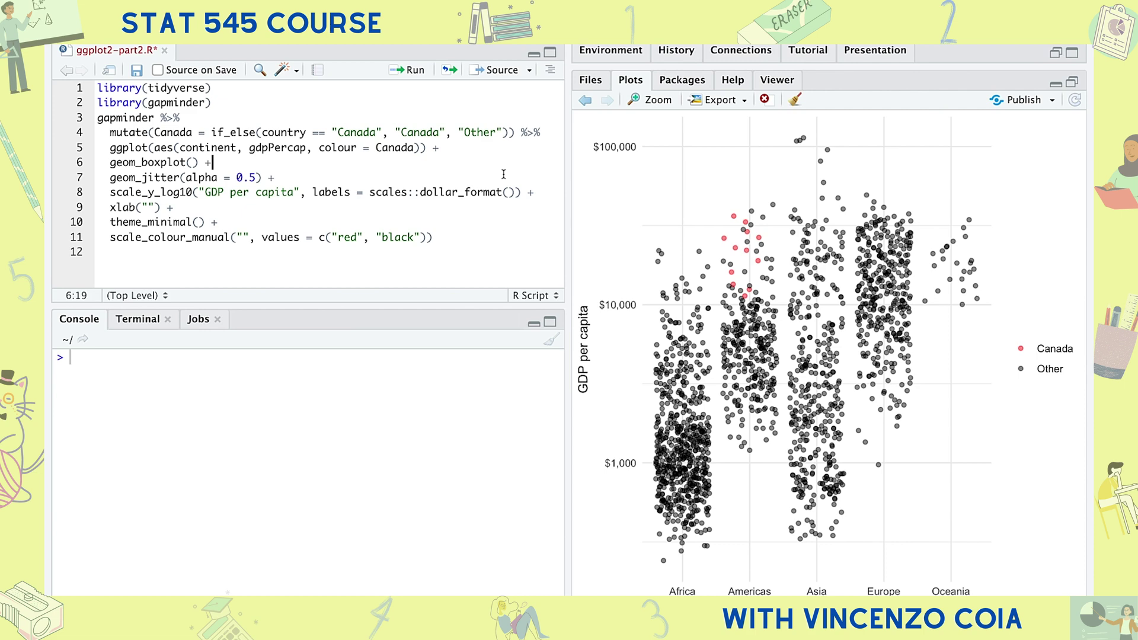
key(ctrl+Return)
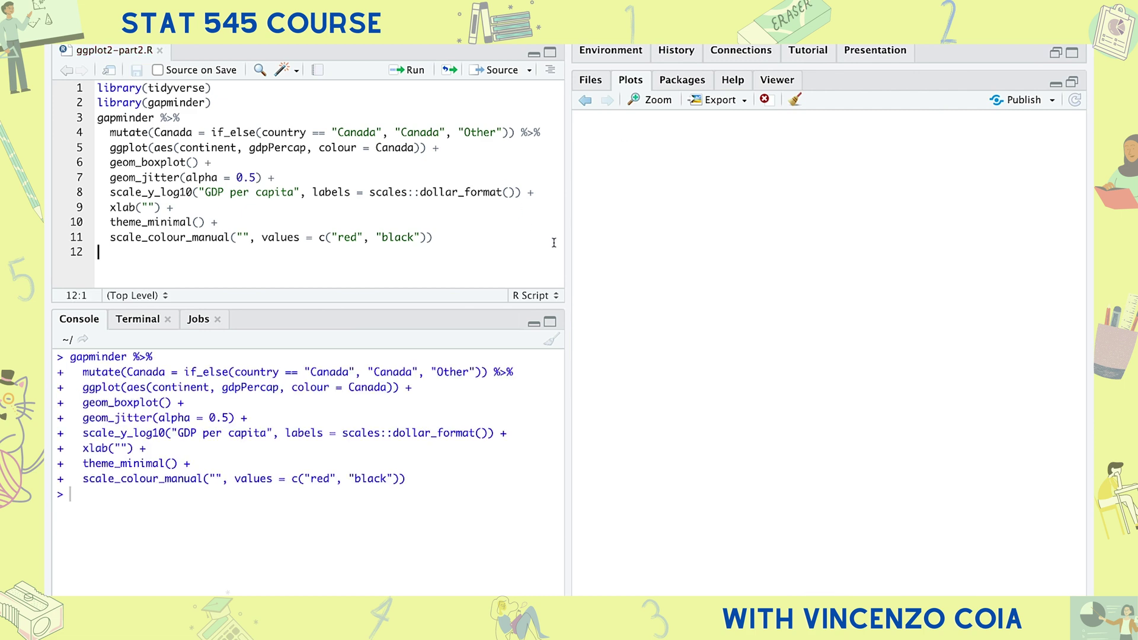
text(aes(colour = )
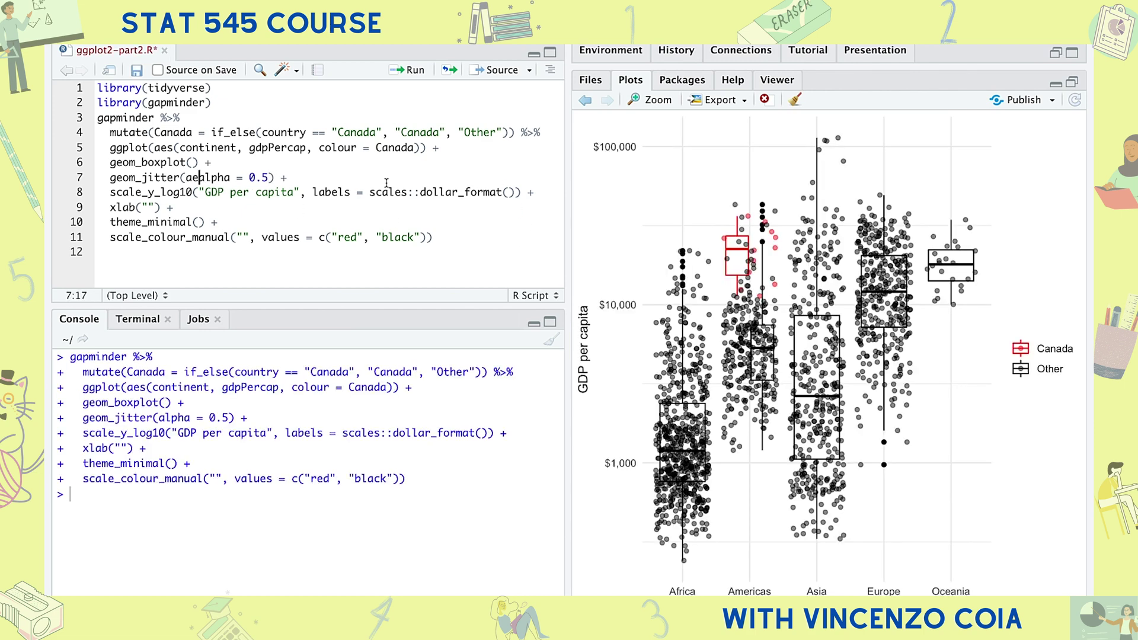
text(Canada),)
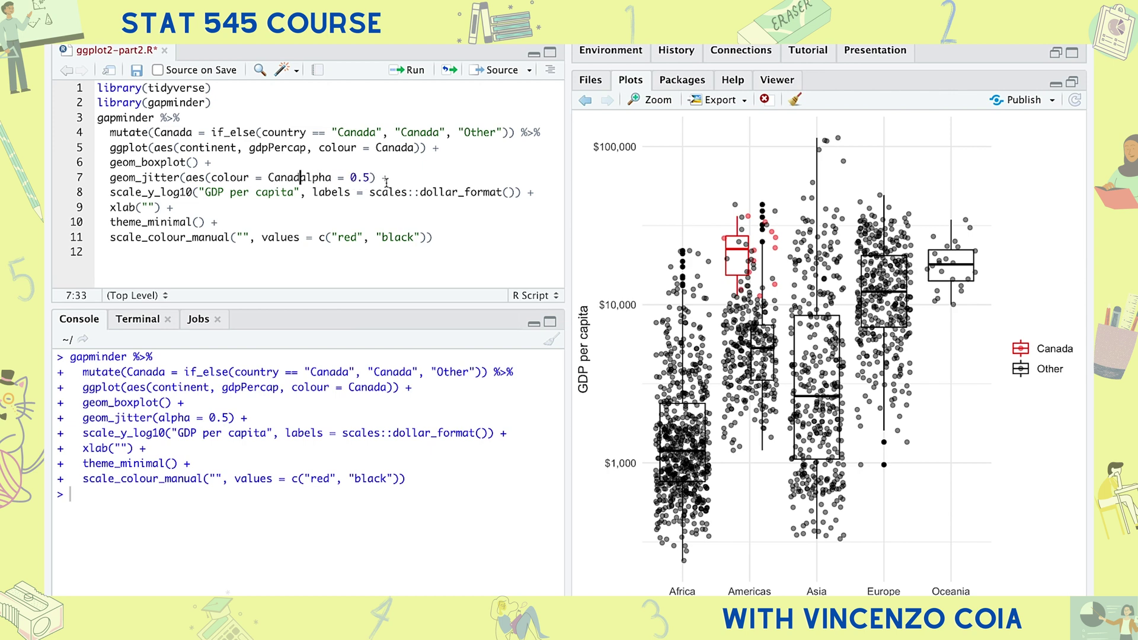
drag(306, 147, 412, 147)
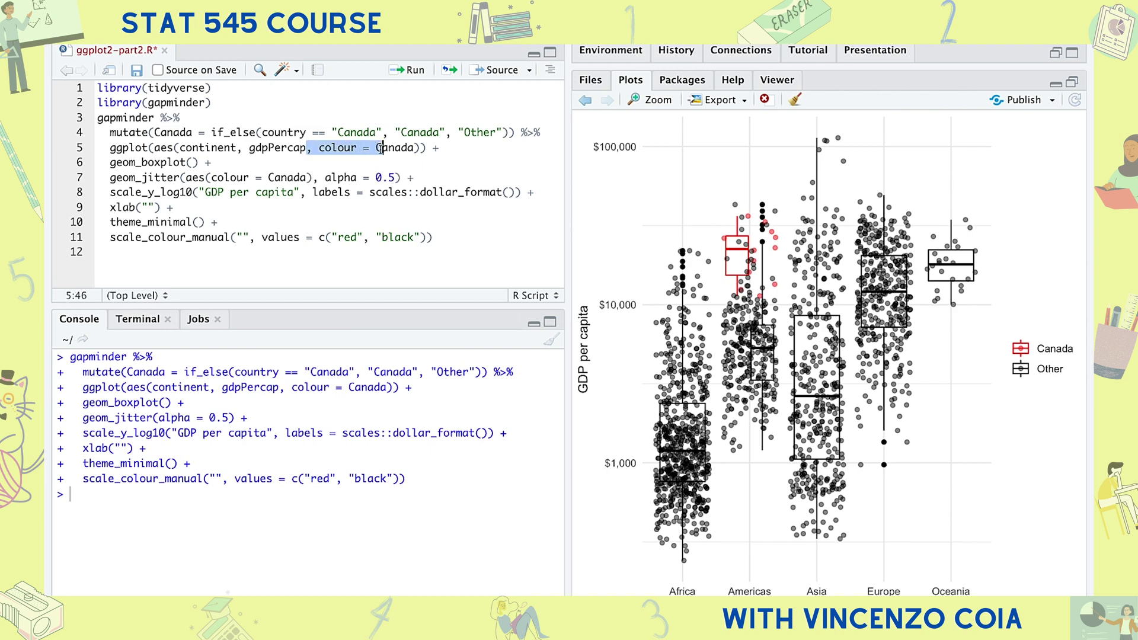
key(BackSpace)
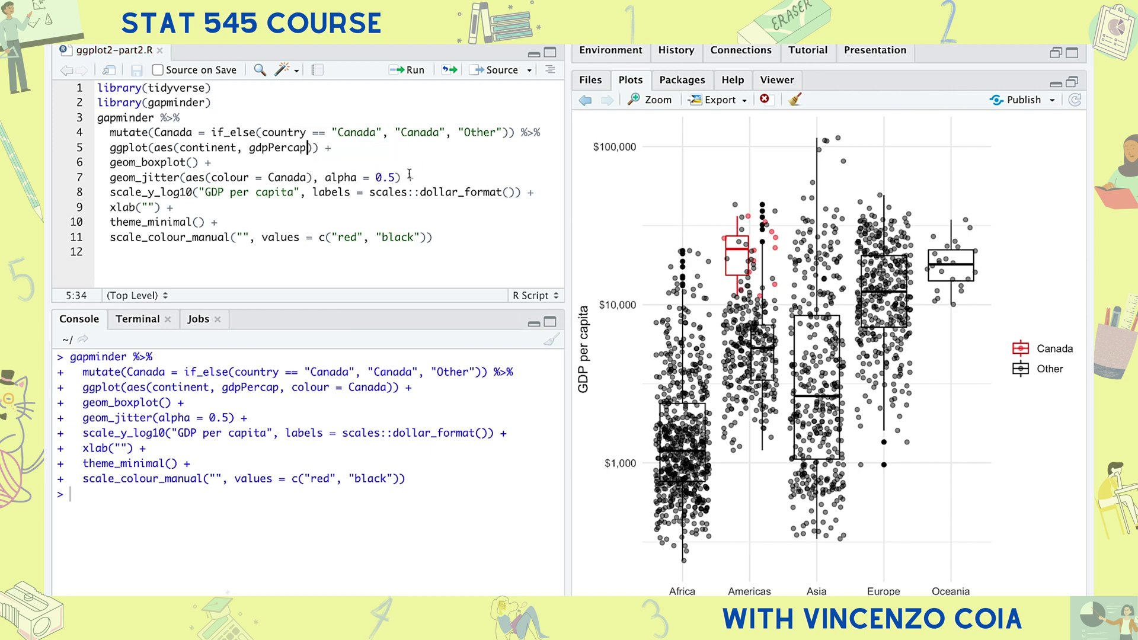
key(ctrl+shift+Return)
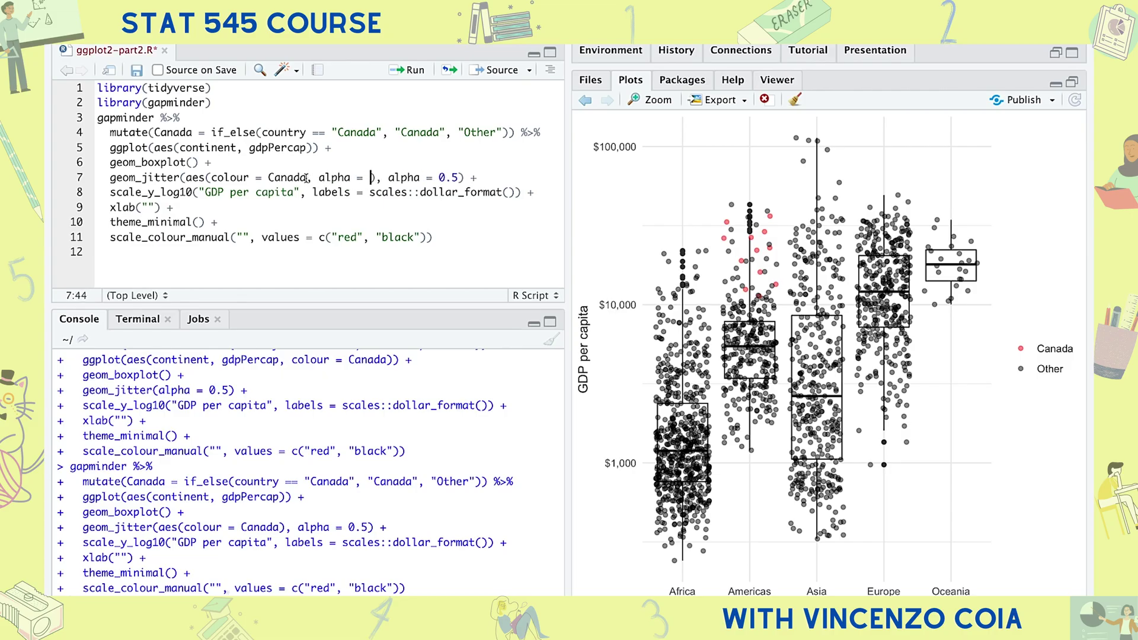
text(Canada)
Replace the fixed alpha = 0.5 with alpha mapped to Canada.
drag(415, 179, 495, 179)
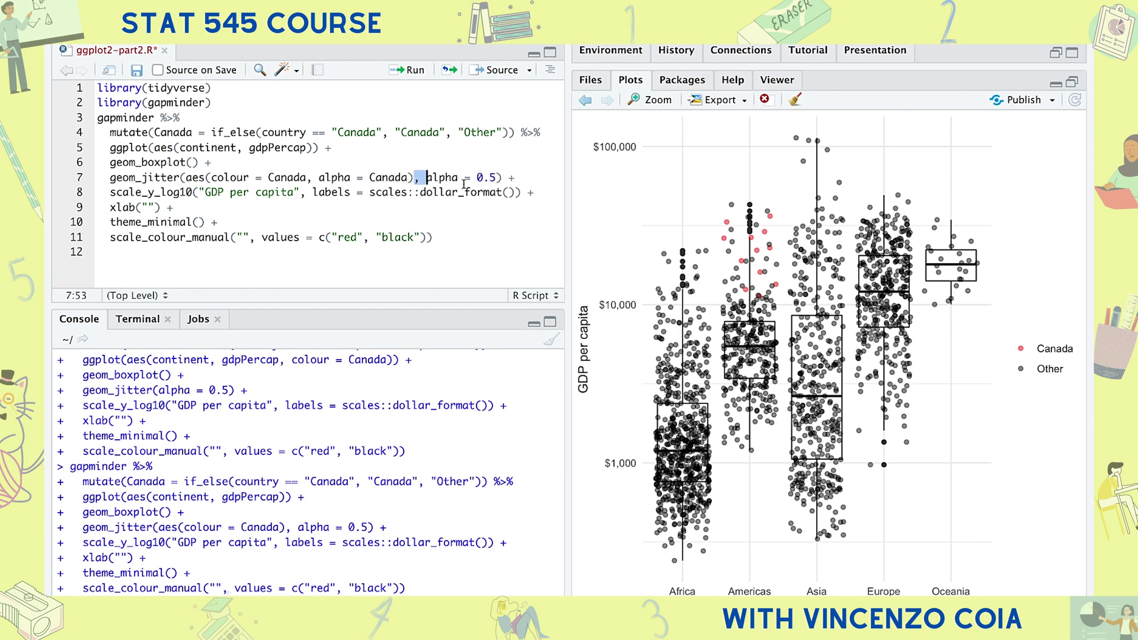
key(BackSpace)
key(ctrl+Return)
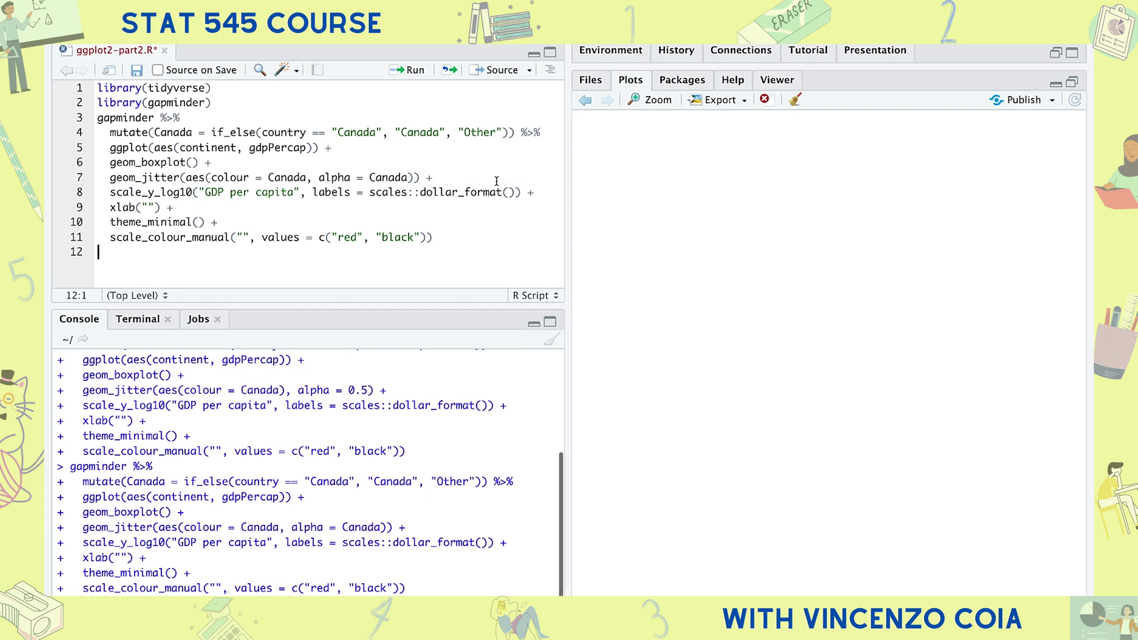
Add scale_alpha_manual with values c(1, 0.2) and rerun the plot.
click(477, 238)
text(+)
key(Return)
text(scale_alpha_m)
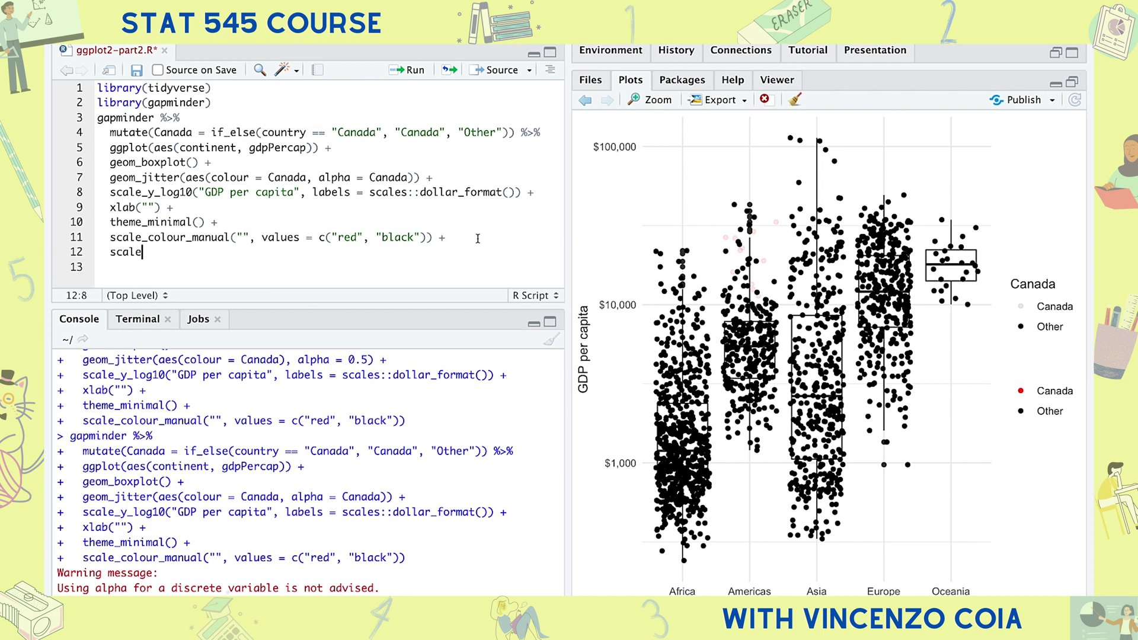
key(Tab)
text(()
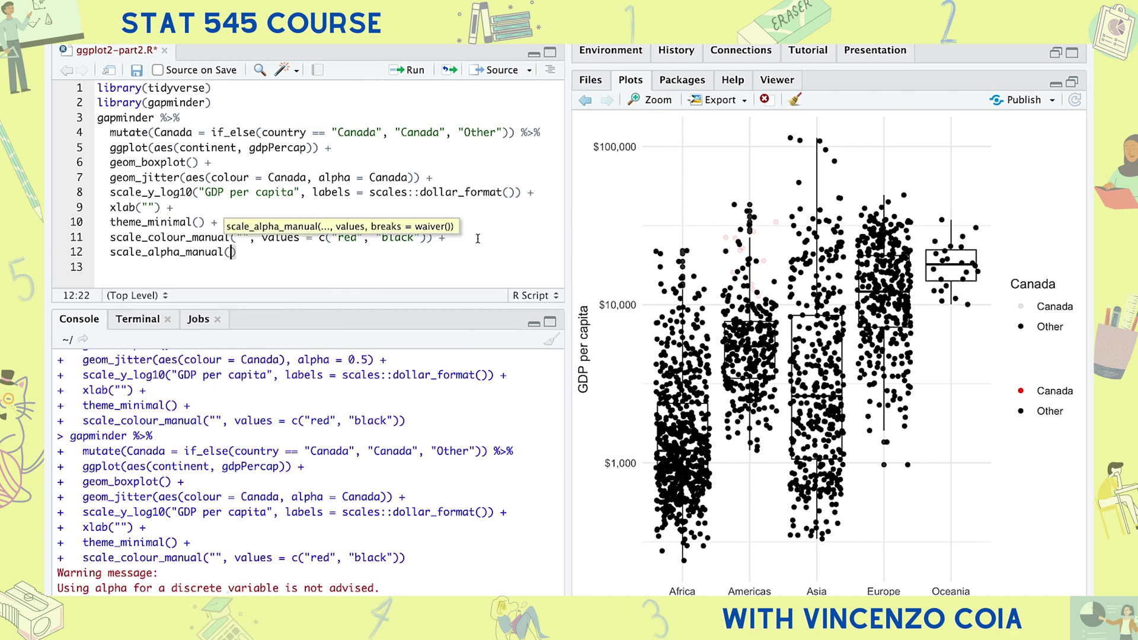
text(values = c()
text(1, 0.2)
key(End)
key(ctrl+Return)
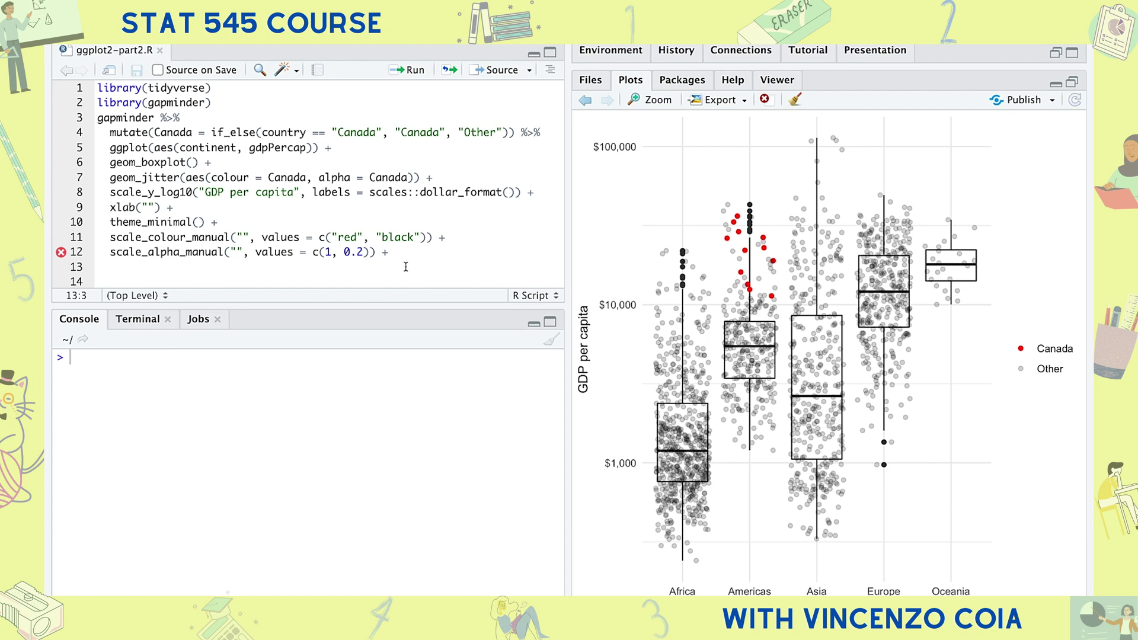
text(coord)
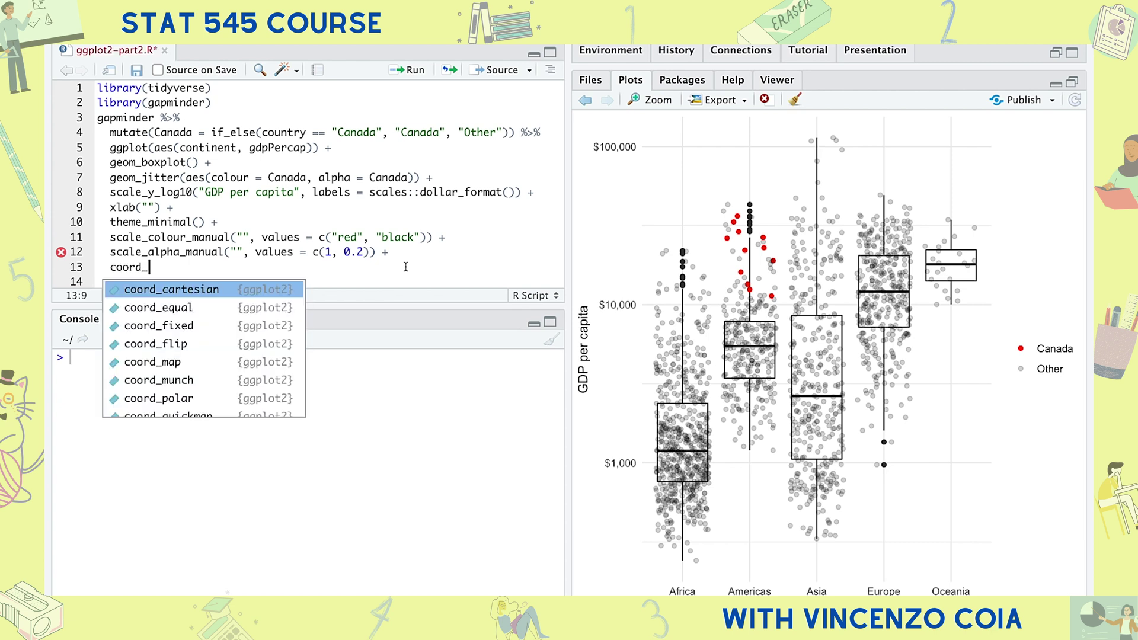
text(_)
Flip the boxplot-and-jitter plot sideways with coord_flip() and save.
key(Tab)
text(()
key(ctrl+Return)
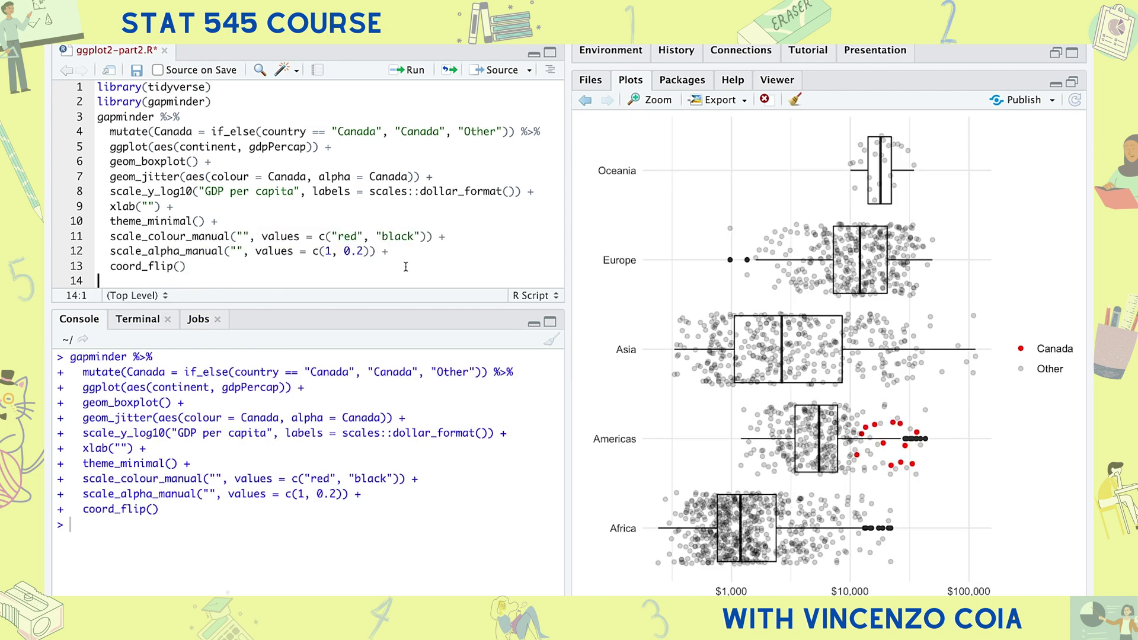
click(353, 267)
key(ctrl+s)
Plot gdpPercap by continent with ggridges::geom_density_ridges().
key(Return)
key(Return)
text((gapmind)
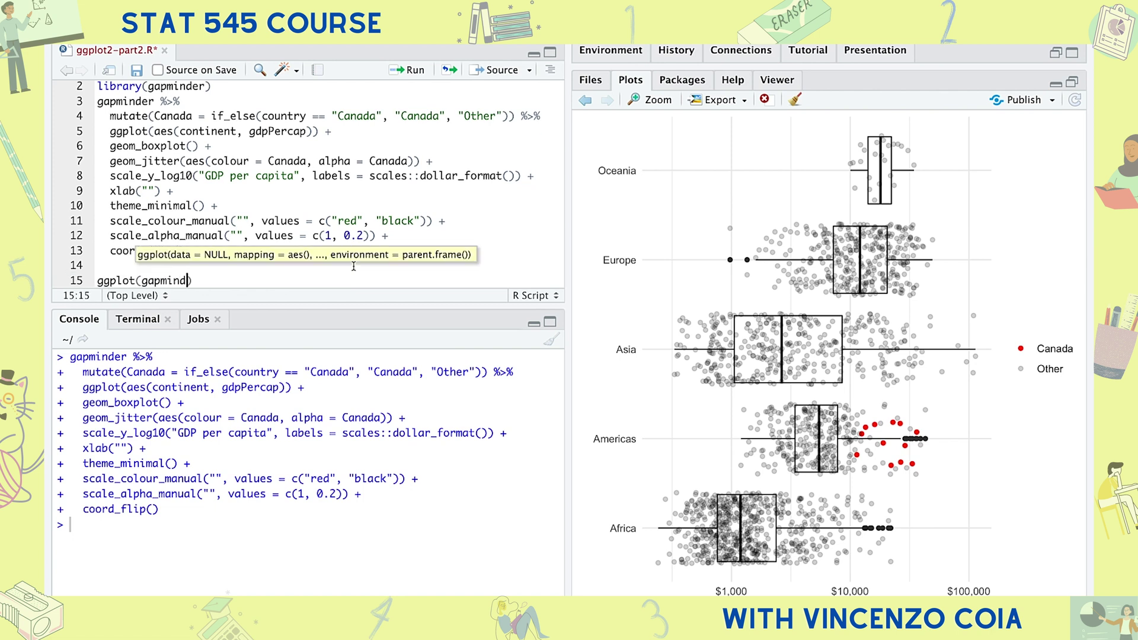
text(es(gdpPercap, contin)
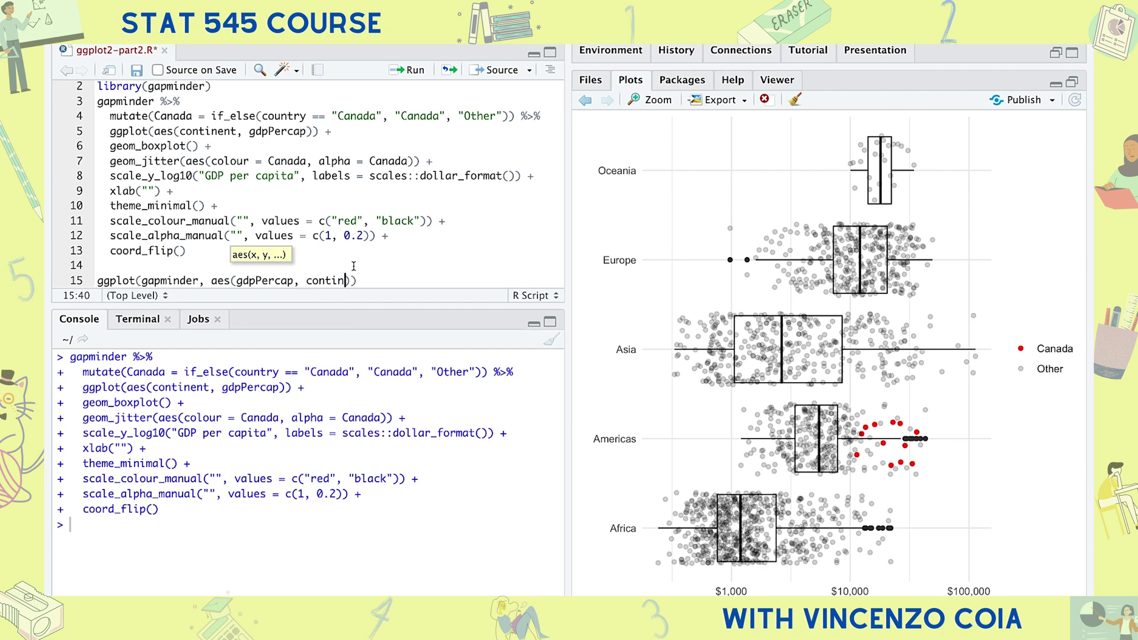
text(ent))
text(+)
key(Return)
text(ggr)
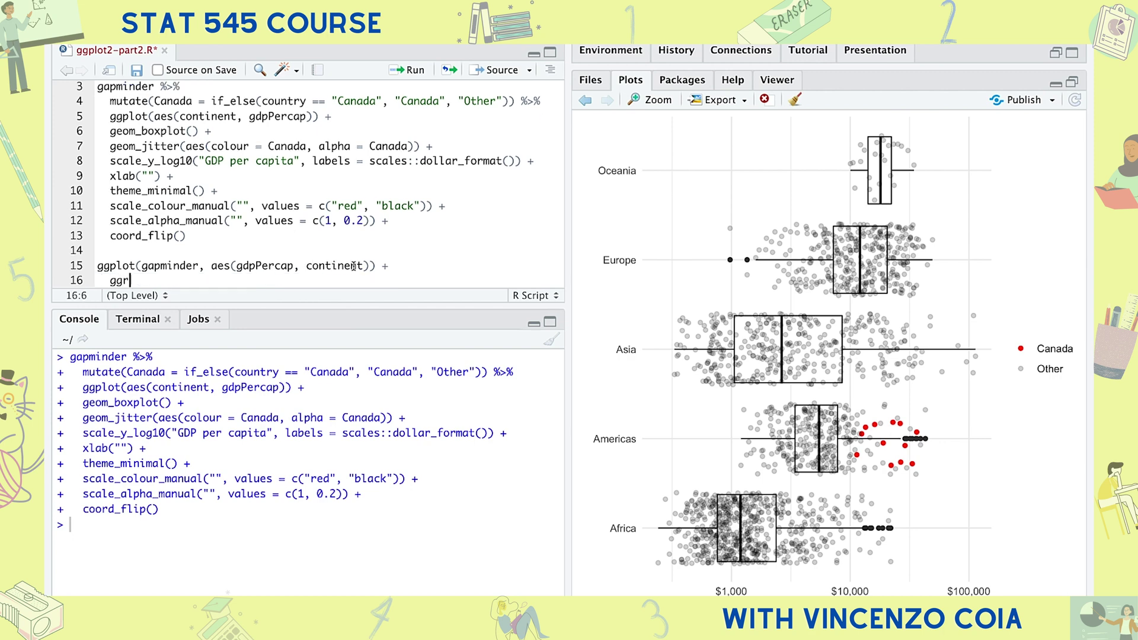
text(idges::geom_)
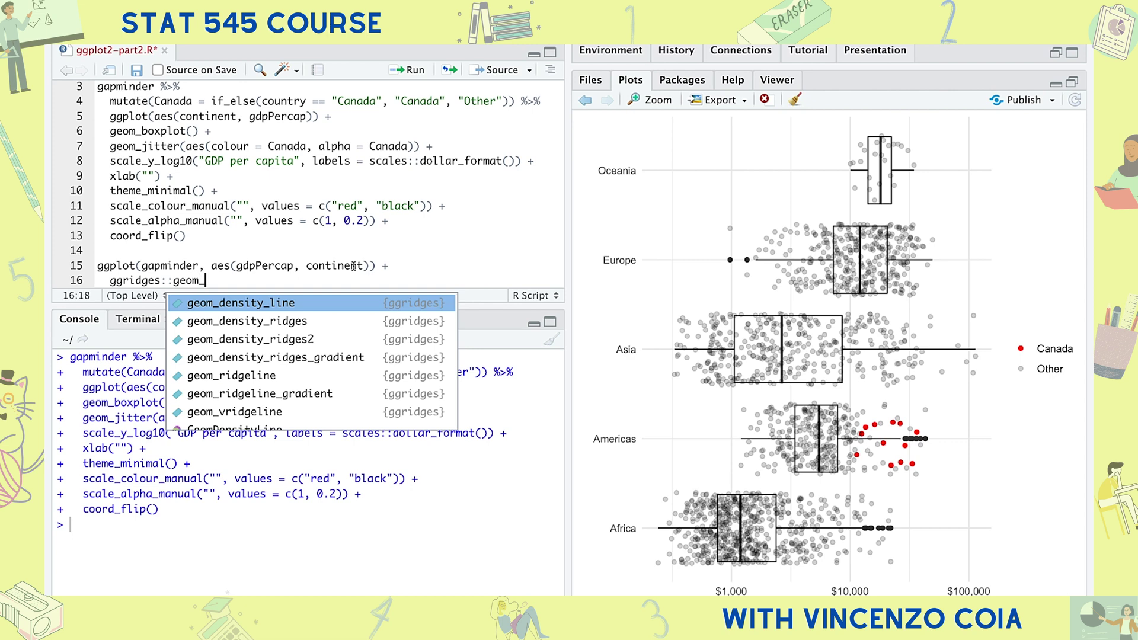
key(Down)
key(Tab)
key(ctrl+Return)
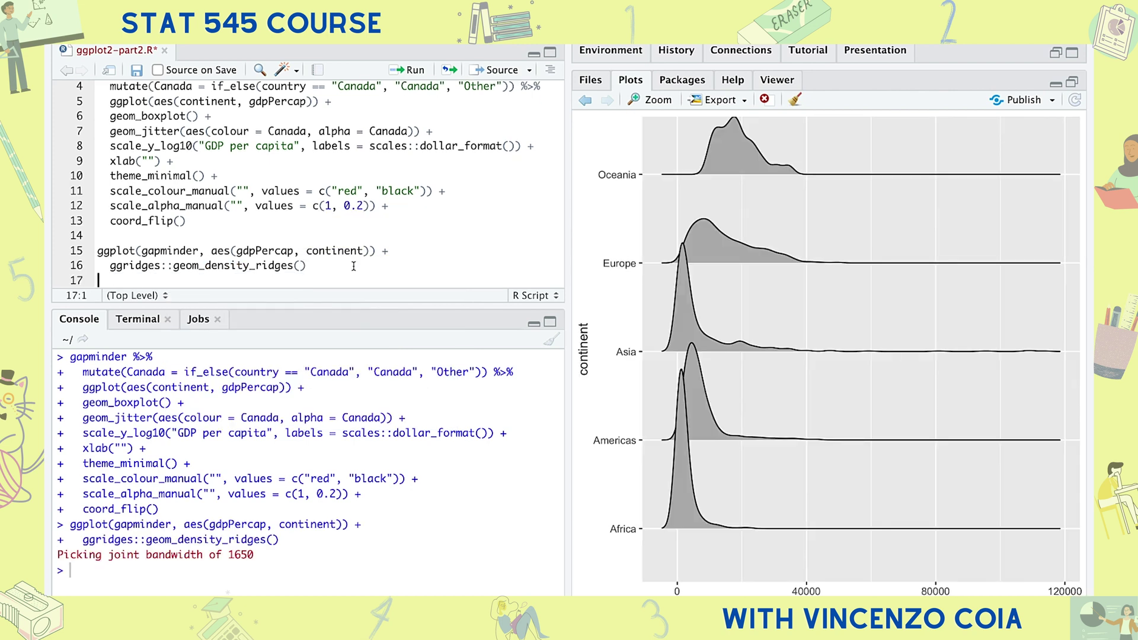
Reuse the log dollar scale, label (as ylab) and minimal theme on the ridge plot.
drag(220, 176, 110, 146)
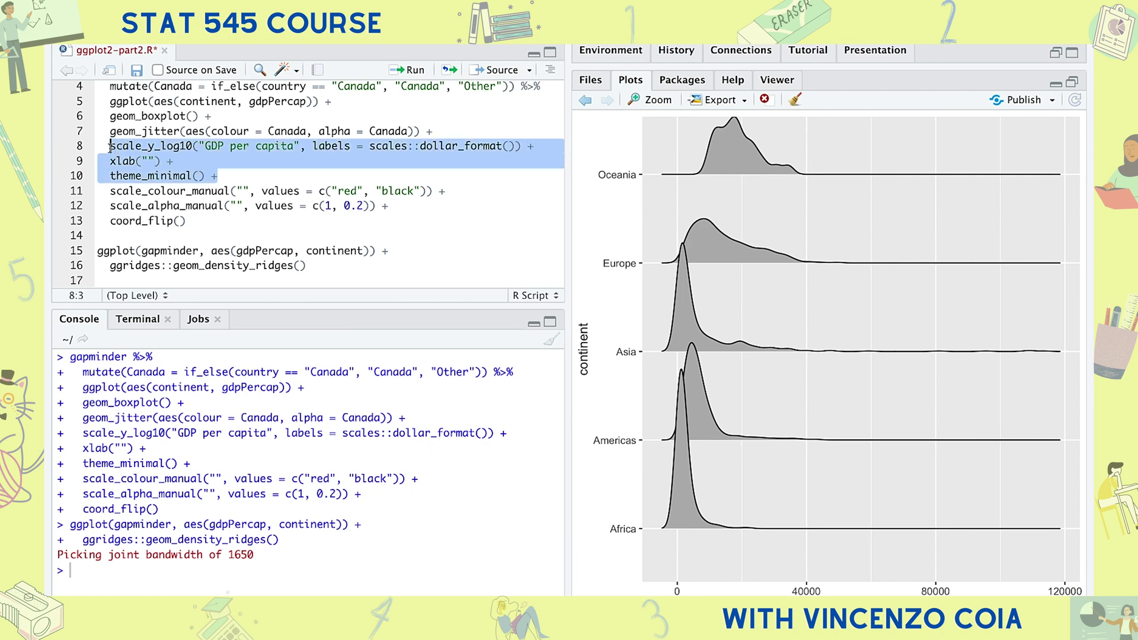
key(ctrl+c)
click(347, 266)
text(+)
key(Return)
key(ctrl+v)
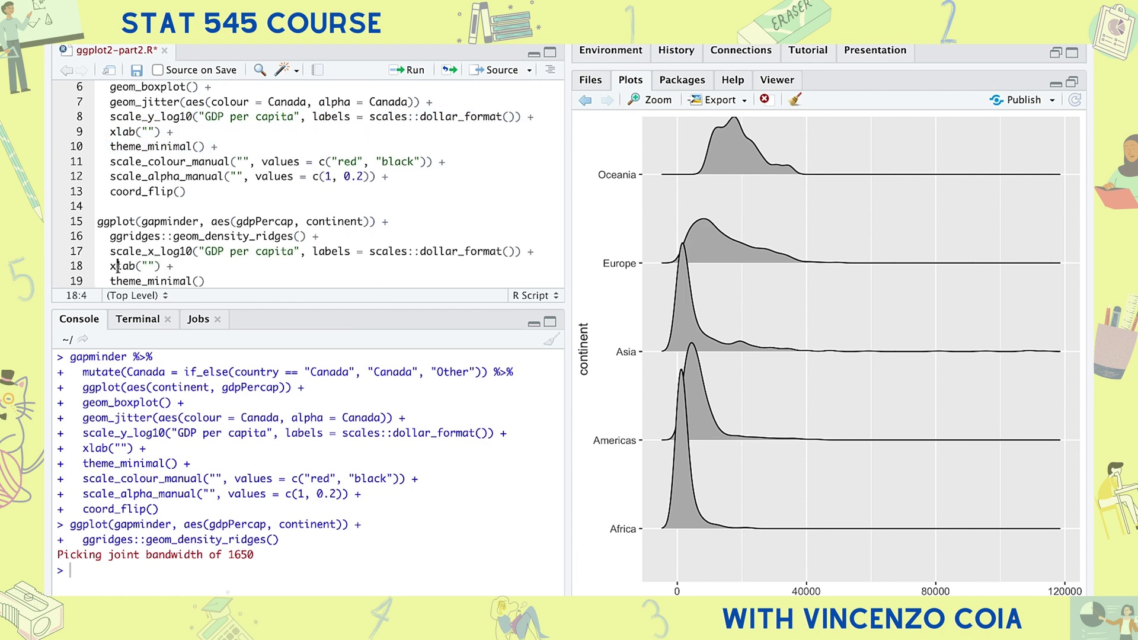
key(BackSpace)
text(y)
key(ctrl+Return)
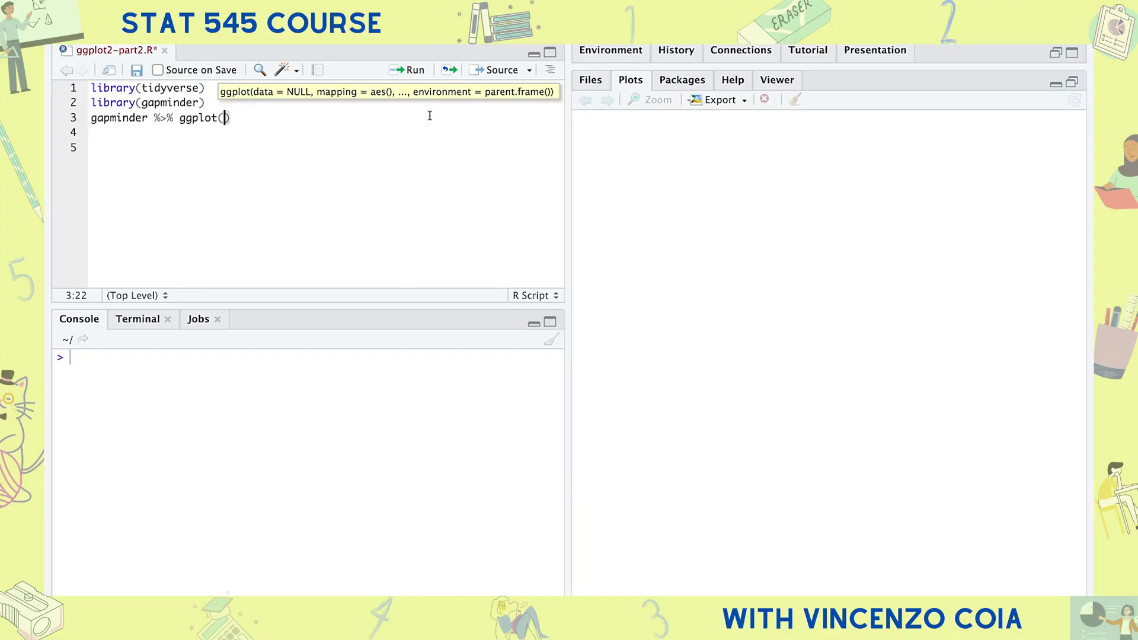
Plot gdpPercap by year as alpha 0.2 points on a log10 scale, and save.
key(Return)
key(End)
key(Left)
text(aes(year,)
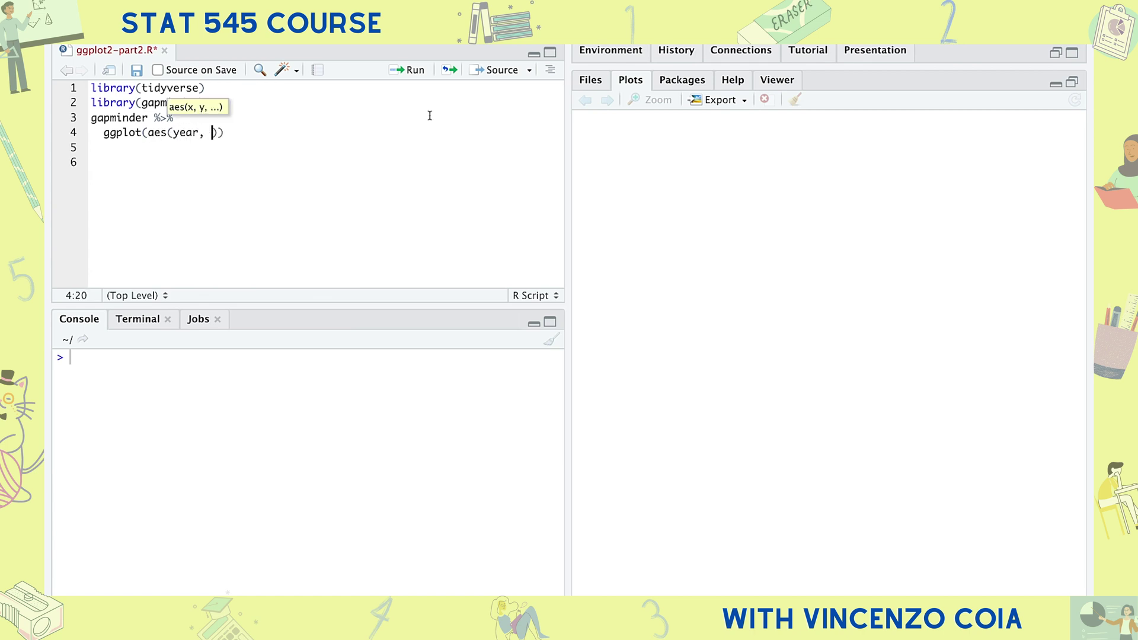
key(End)
text(+)
key(Return)
text(geom_)
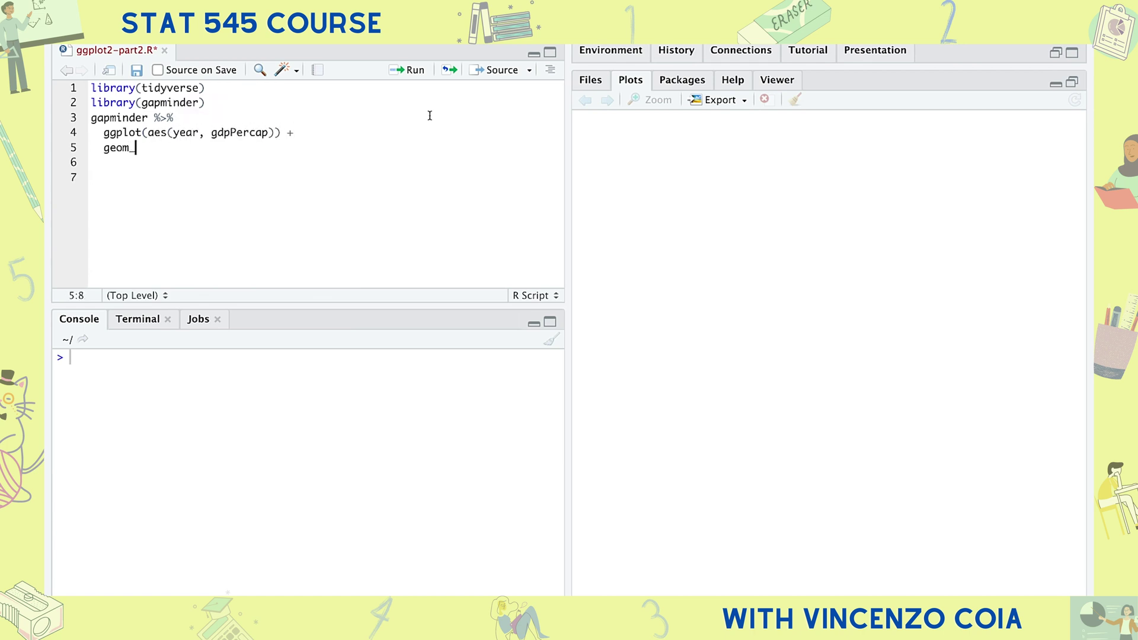
text(point(alpha = 0.2)
key(End)
key(Return)
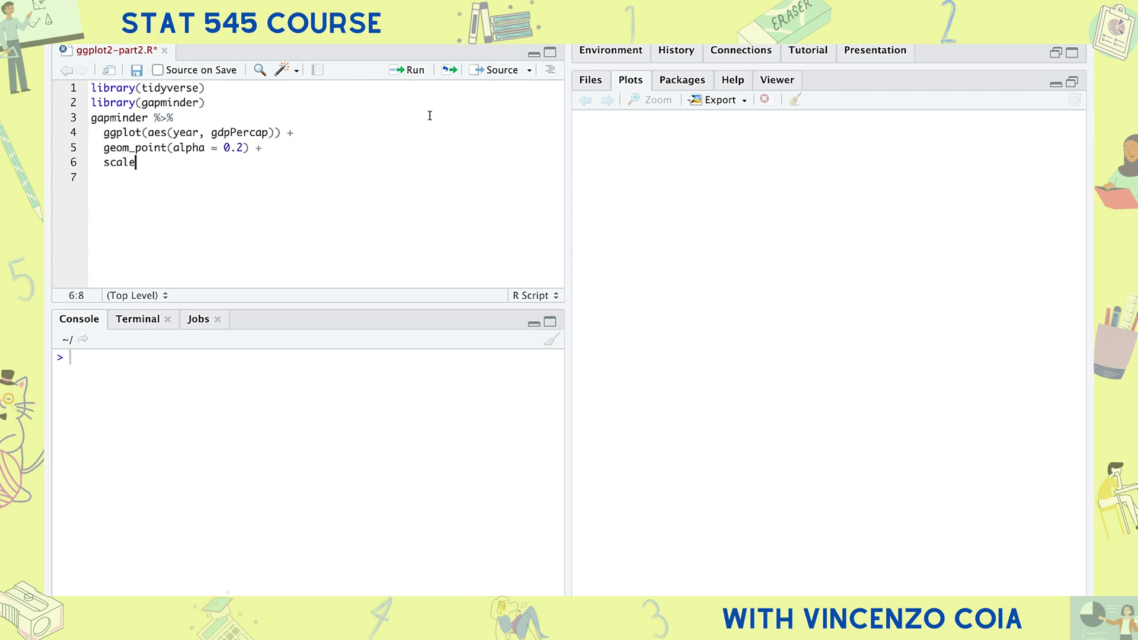
text(_y_log10())
key(Return)
key(ctrl+alt+b)
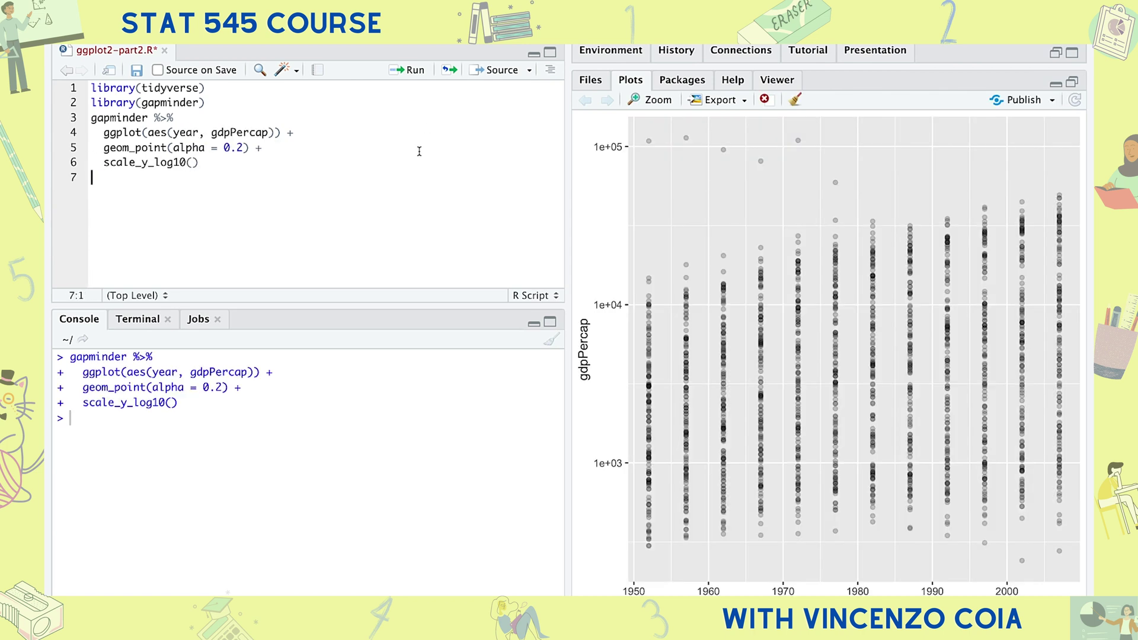
key(ctrl+s)
Switch to geom_line(aes(group = country), alpha = 0.2), save and rerun.
drag(133, 148, 156, 148)
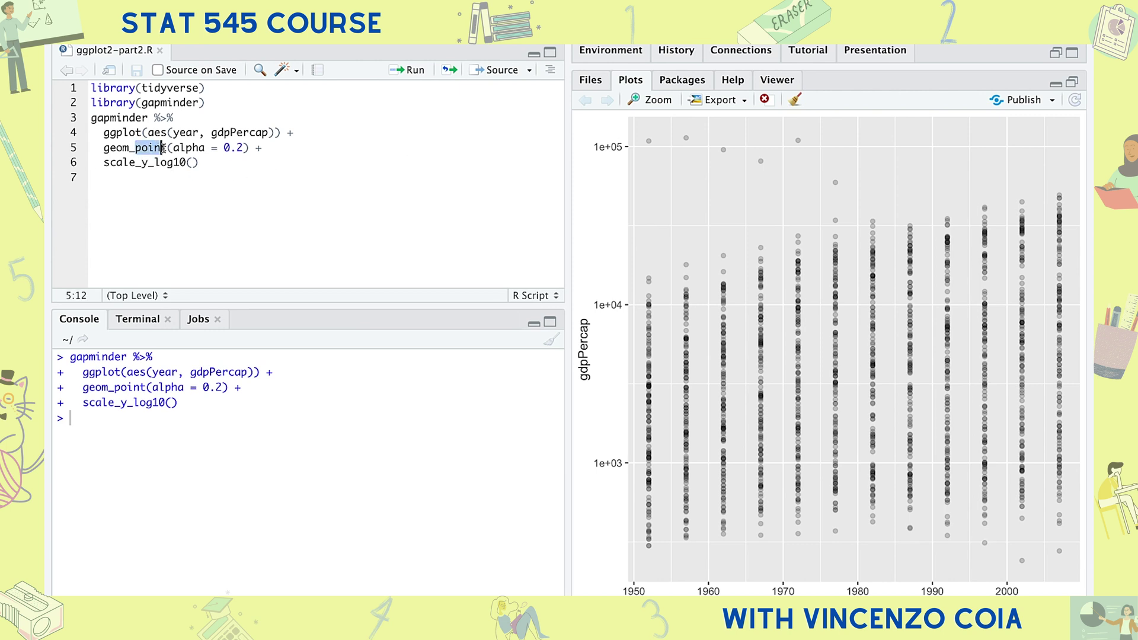
text(line)
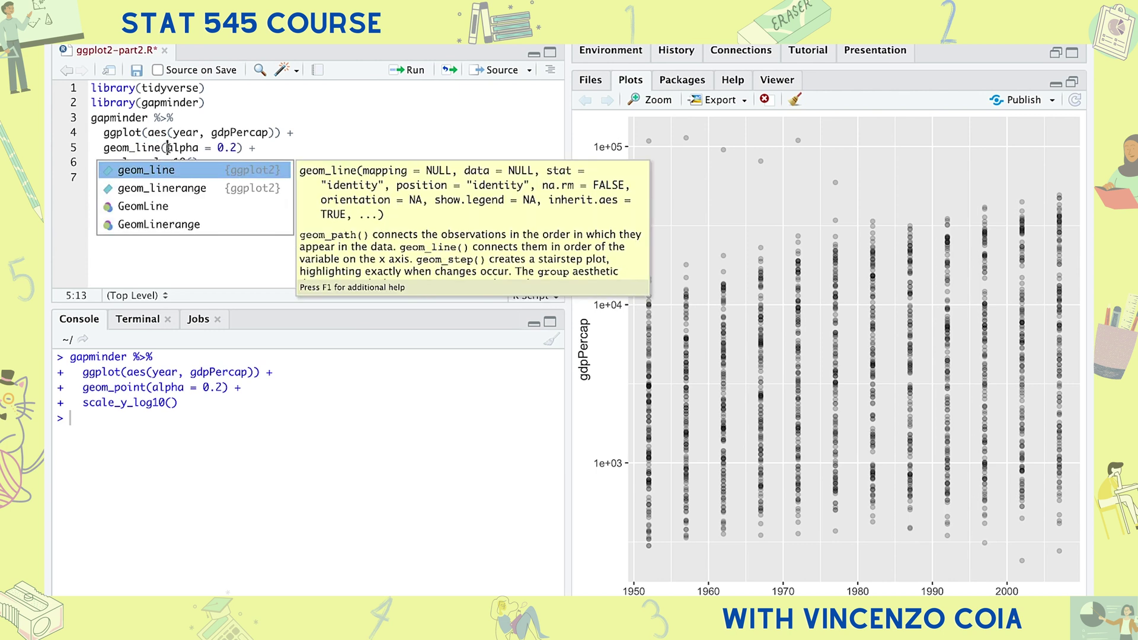
key(Escape)
text(aes(group = )
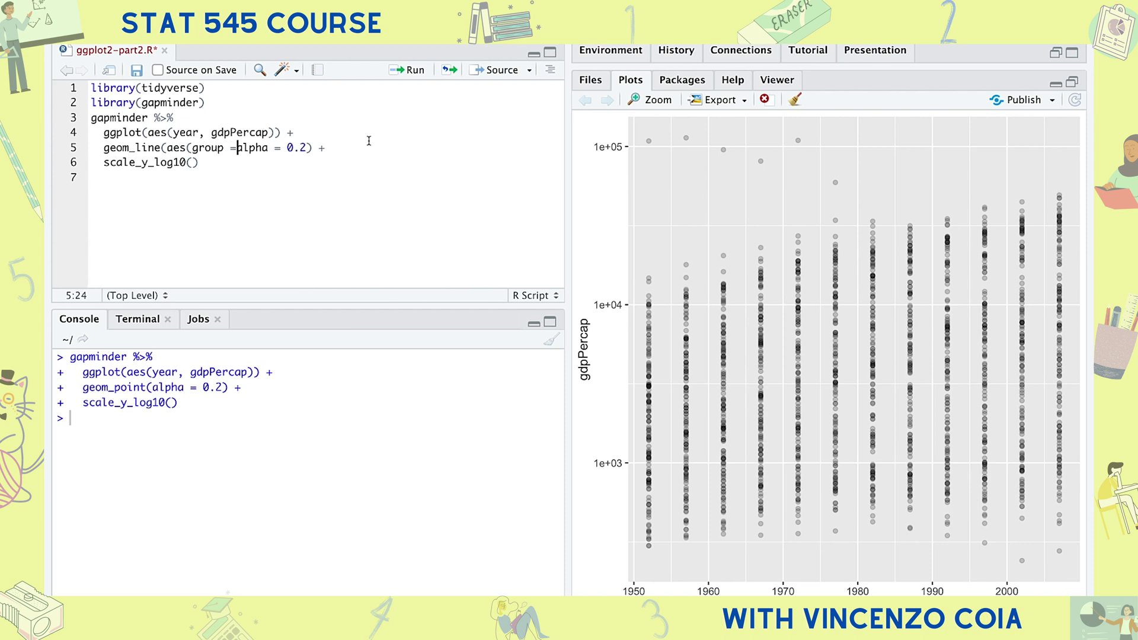
text(country),)
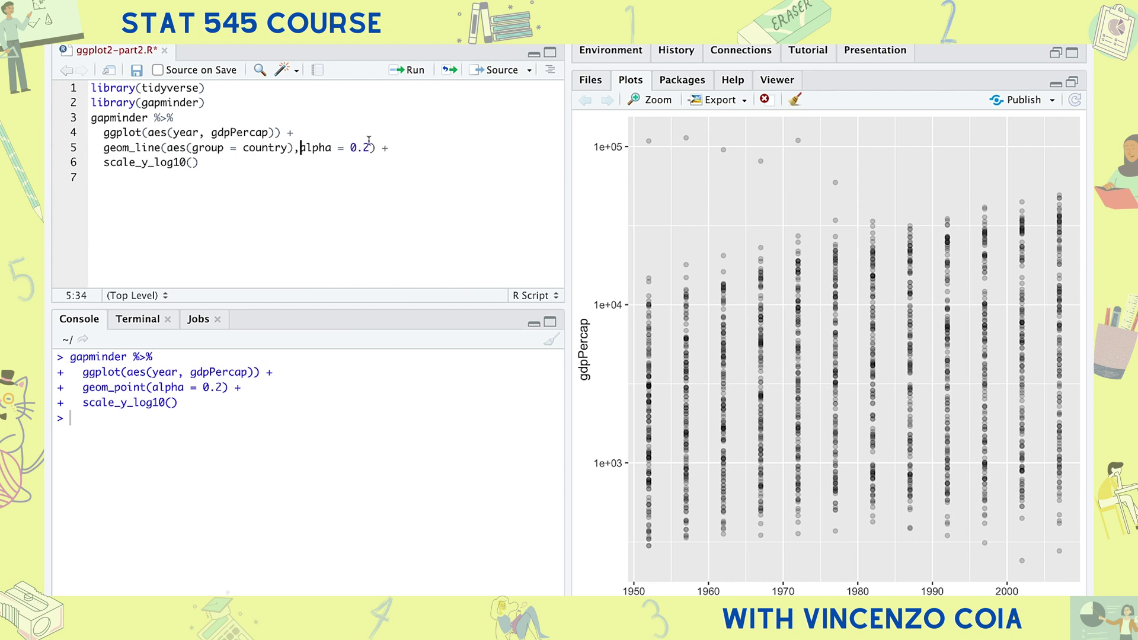
key(ctrl+s)
key(ctrl+Return)
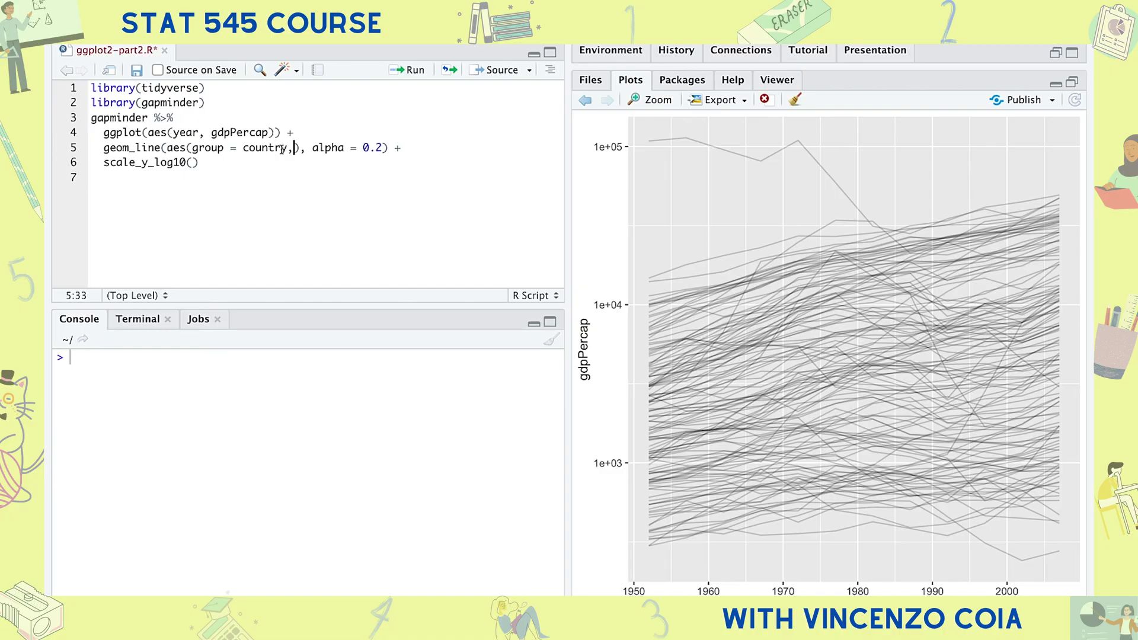
text(, colour = )
text(continent)
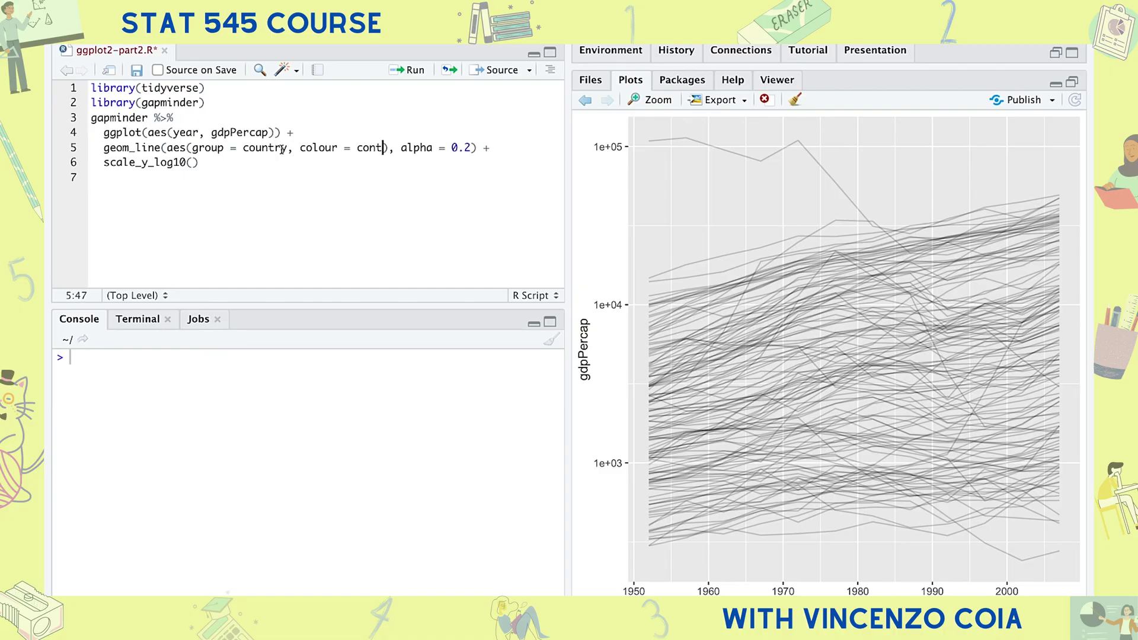
Try colour = continent, then remove it and add facet_wrap(~ continent).
key(ctrl+Return)
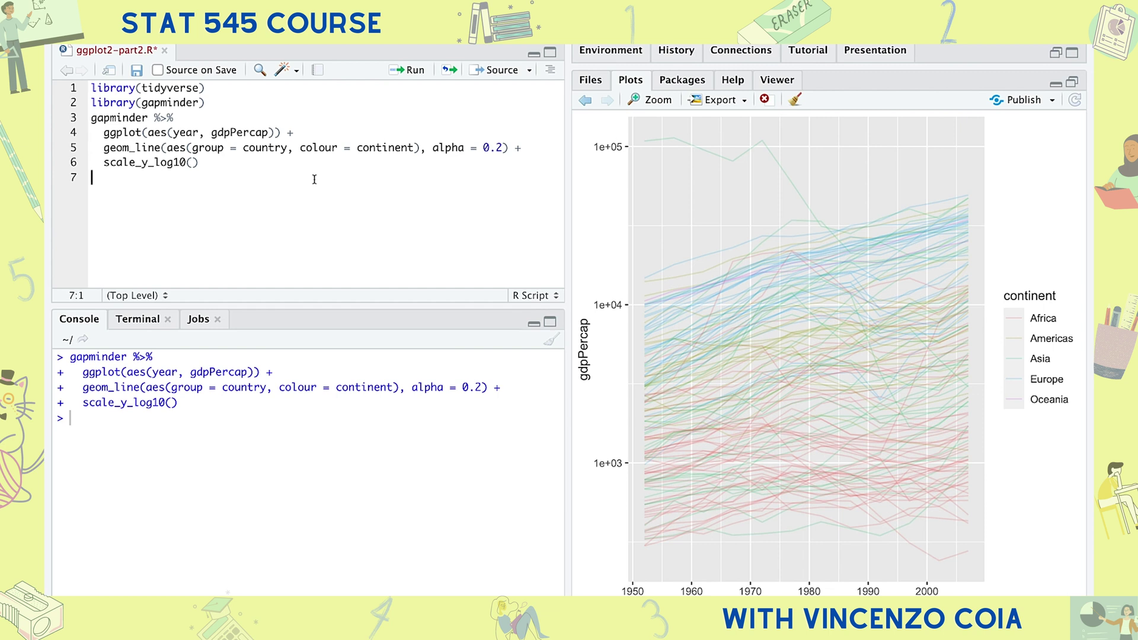
click(413, 148)
key(BackSpace)
key(BackSpace)
key(BackSpace)
key(BackSpace)
key(BackSpace)
key(BackSpace)
key(BackSpace)
key(BackSpace)
key(BackSpace)
key(BackSpace)
key(BackSpace)
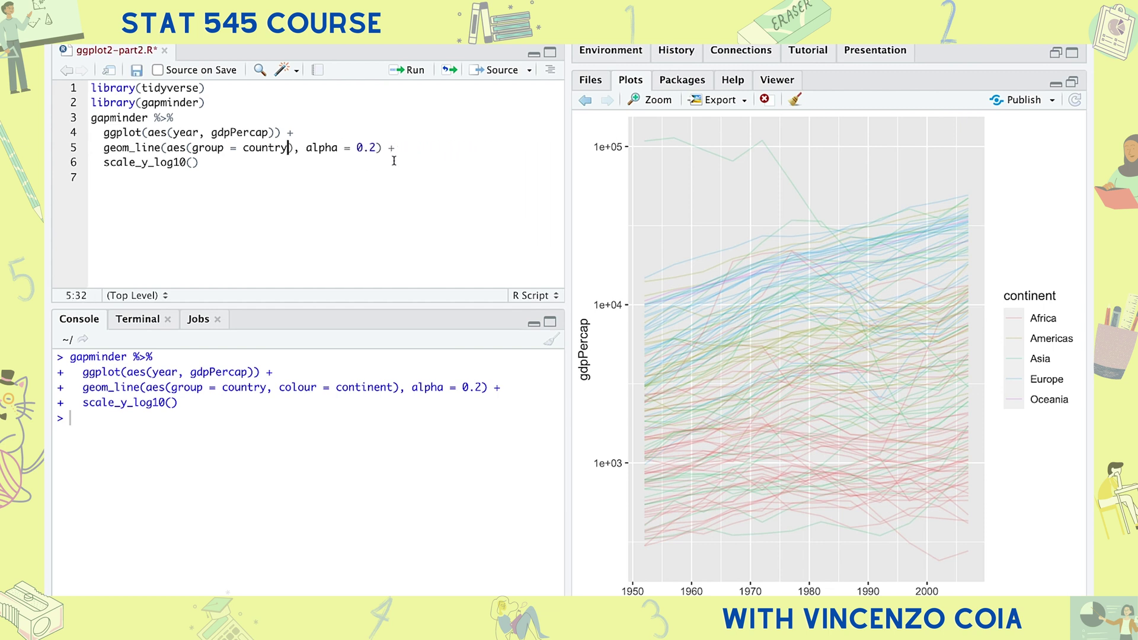
key(Down)
key(End)
text(+)
key(Return)
text(facet_w)
key(Tab)
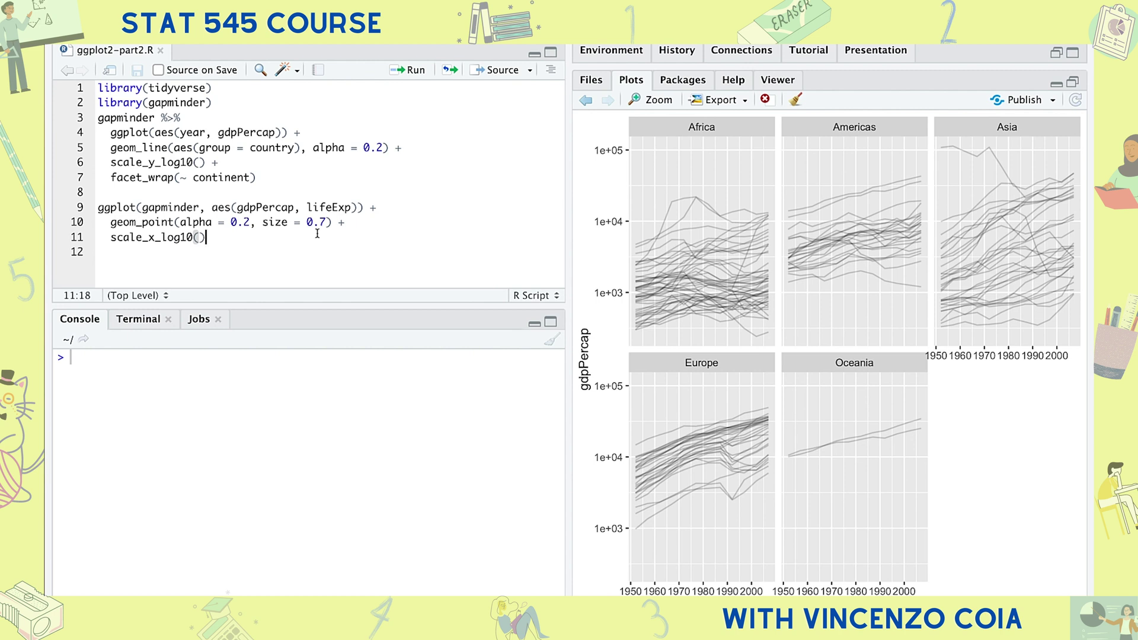
Run the gdpPercap-versus-lifeExp scatter, then add facet_grid(year ~ continent) and rerun.
drag(206, 237, 99, 208)
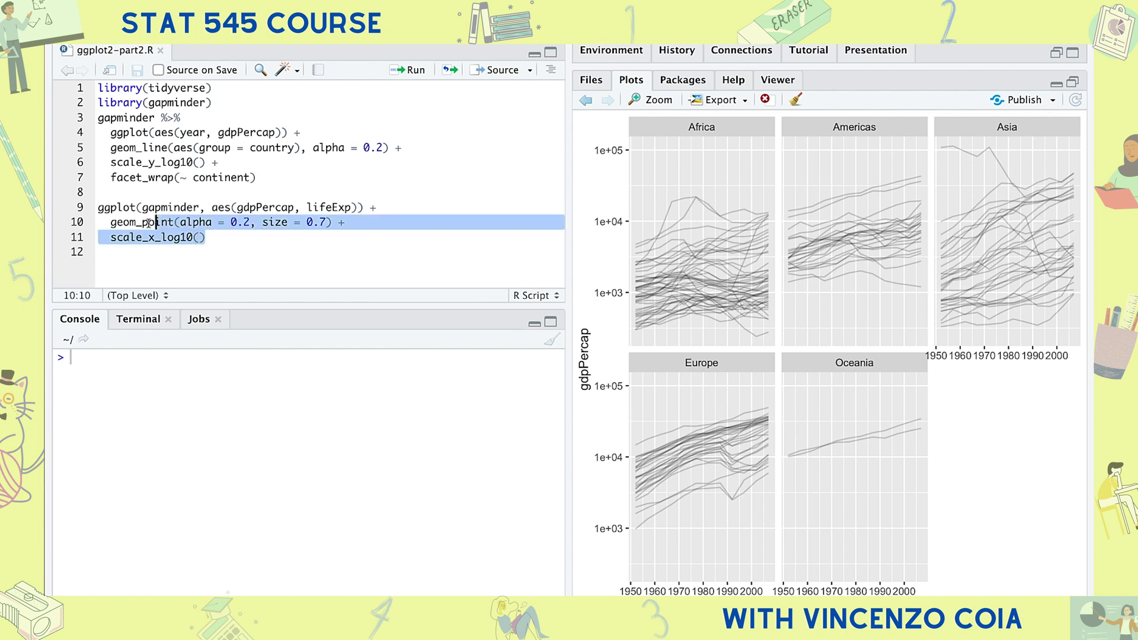
key(ctrl+Return)
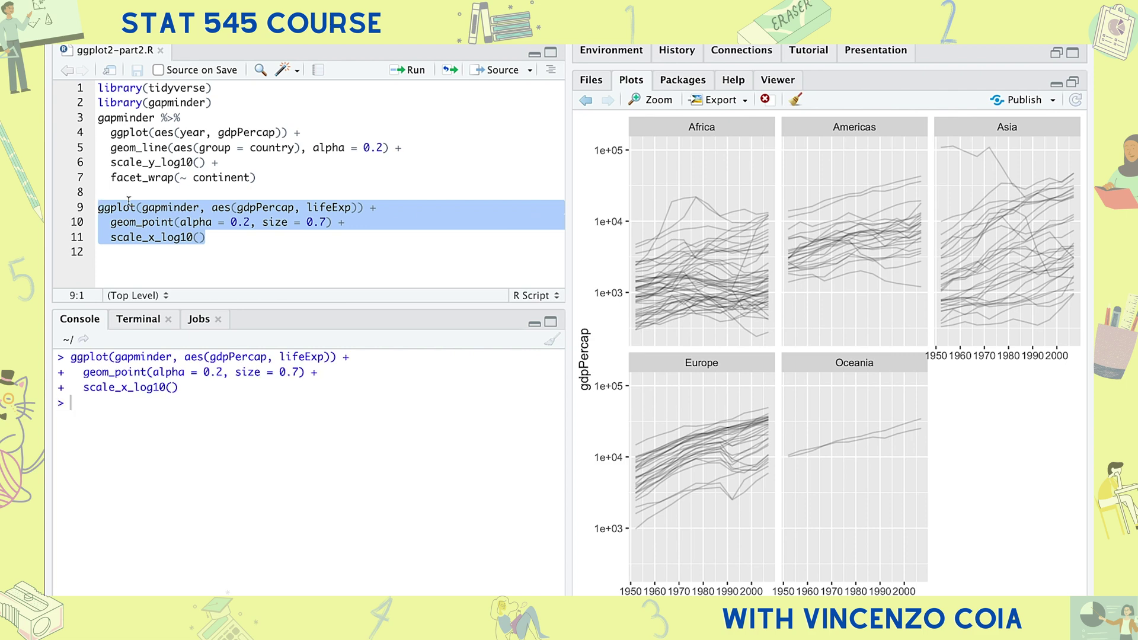
click(243, 221)
click(207, 237)
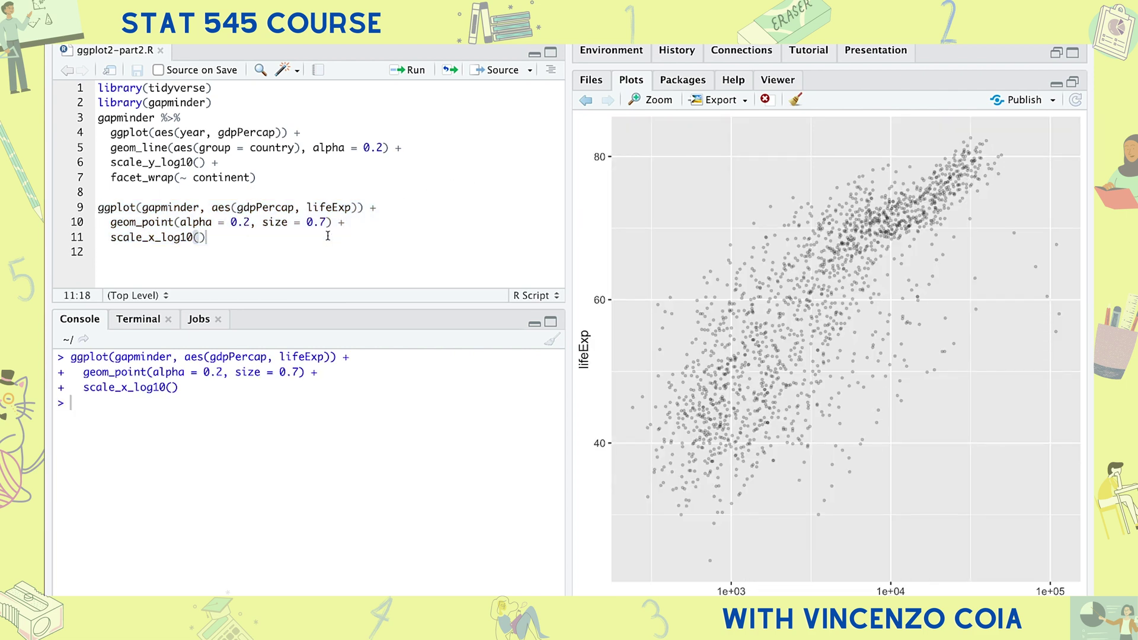
text( +)
key(Return)
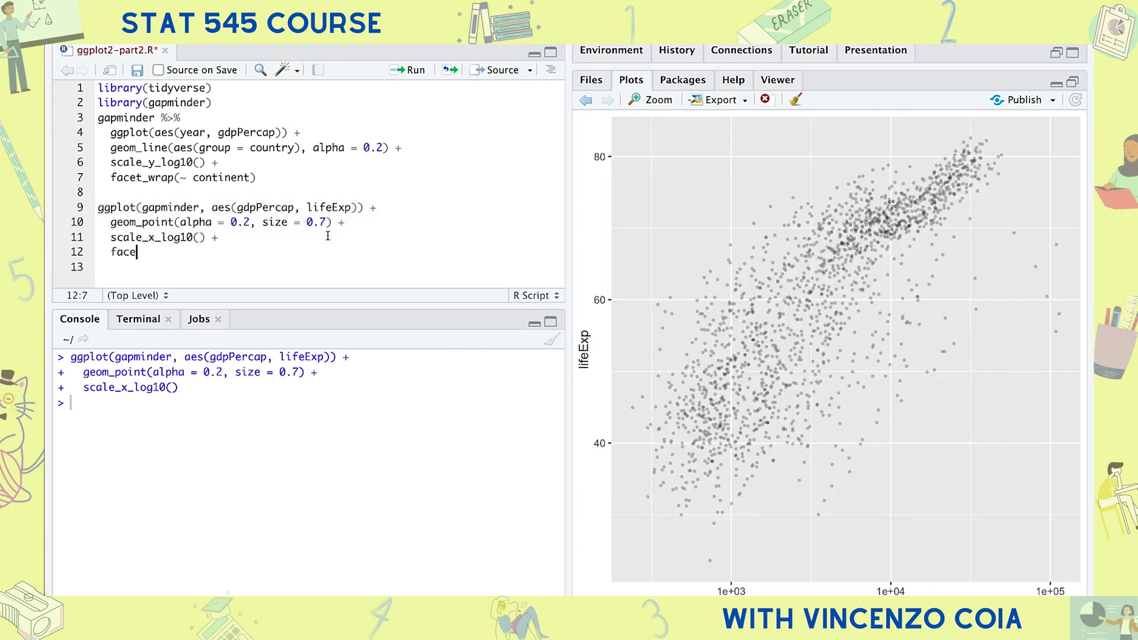
text(t_grid(year ~ co)
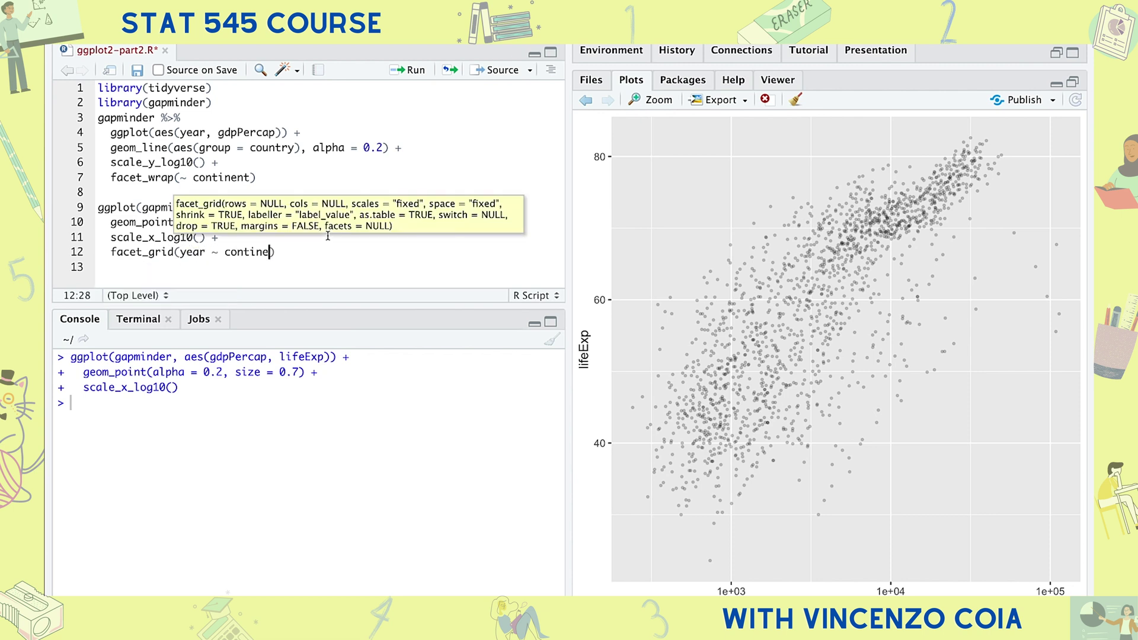
text(nt)
key(ctrl+Return)
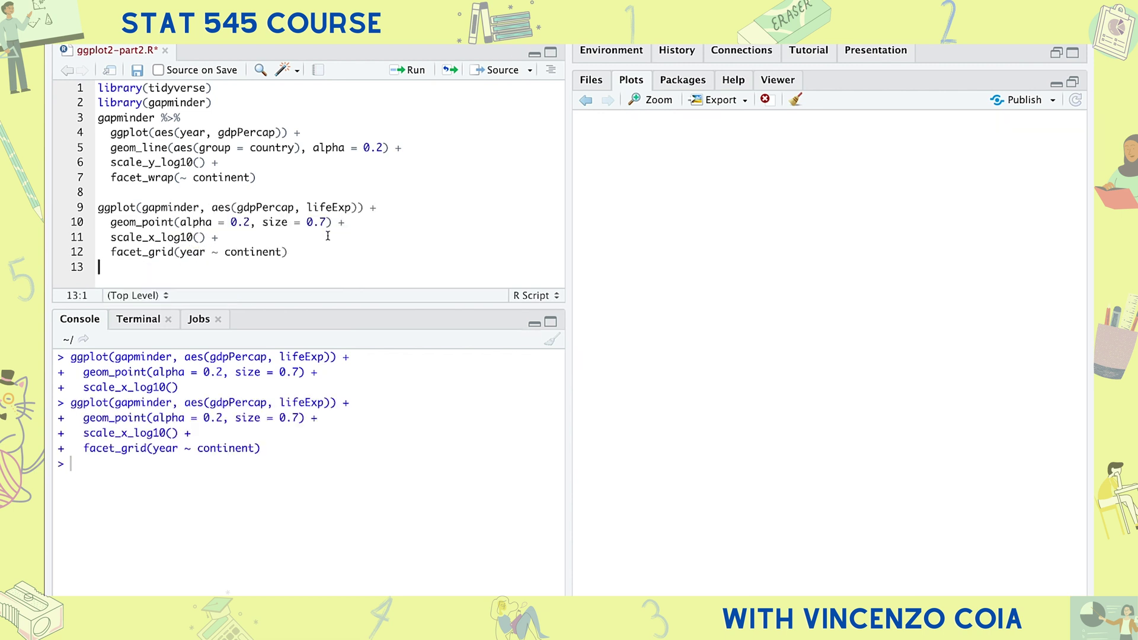